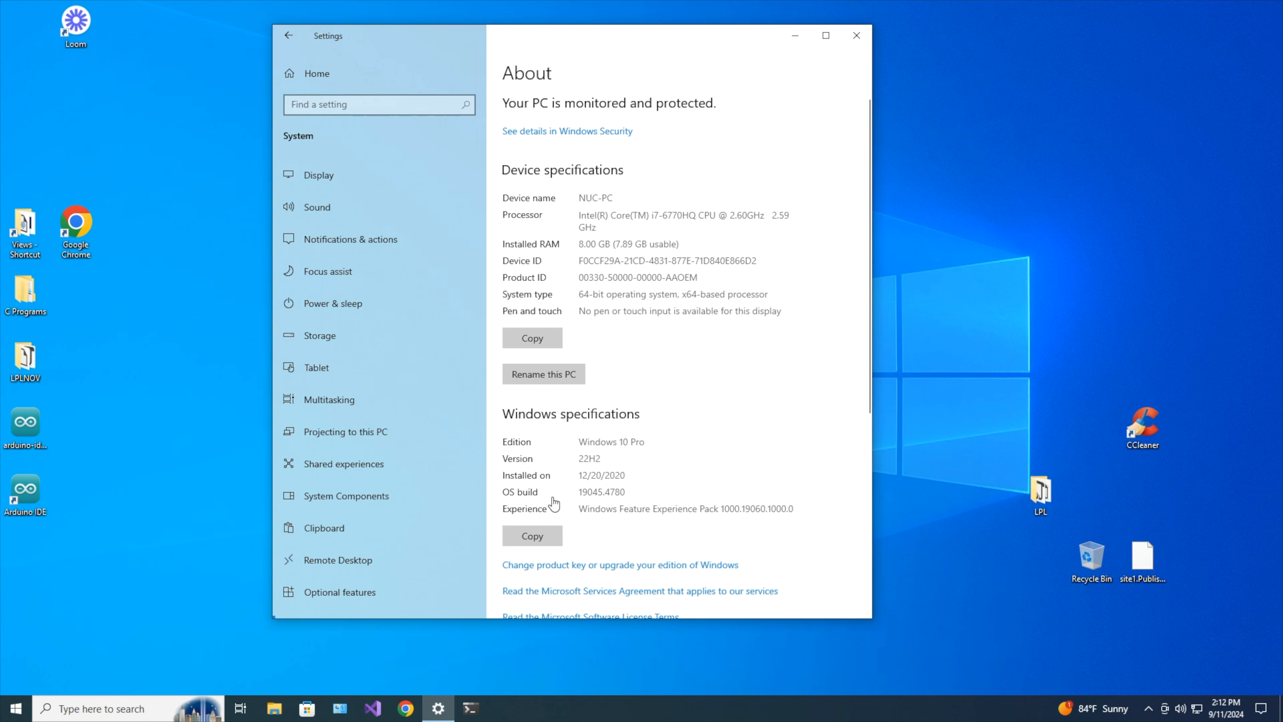
# Minimize the Settings About page to the desktop, then restore it from the taskbar.
pyautogui.click(438, 708)
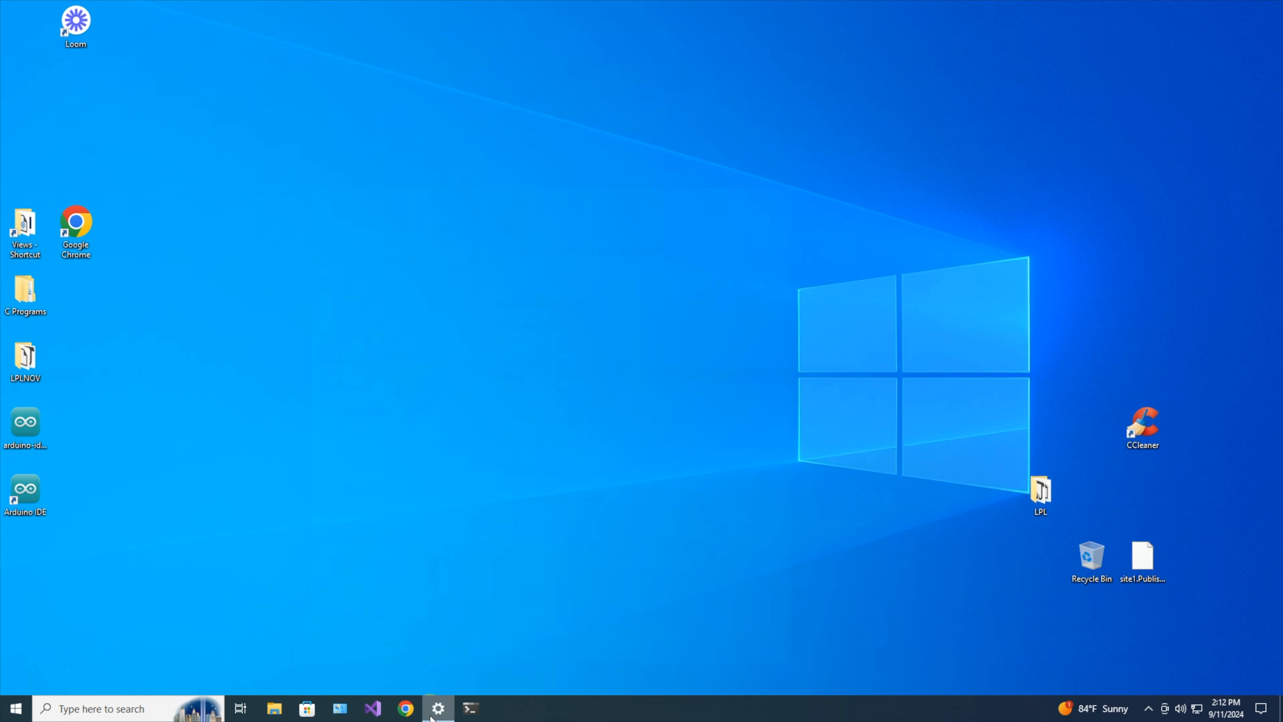
pyautogui.click(439, 708)
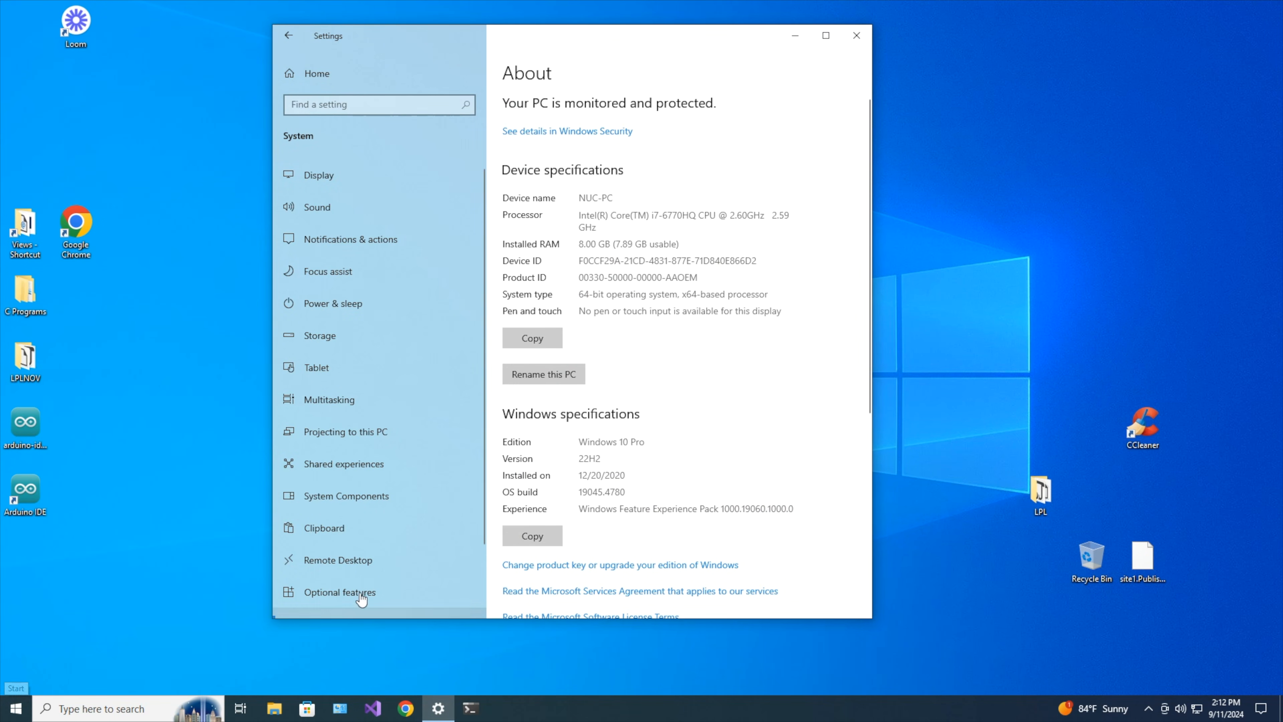
# Go from Settings Home to Windows Update, showing the pending KB5043064 restart.
pyautogui.click(289, 80)
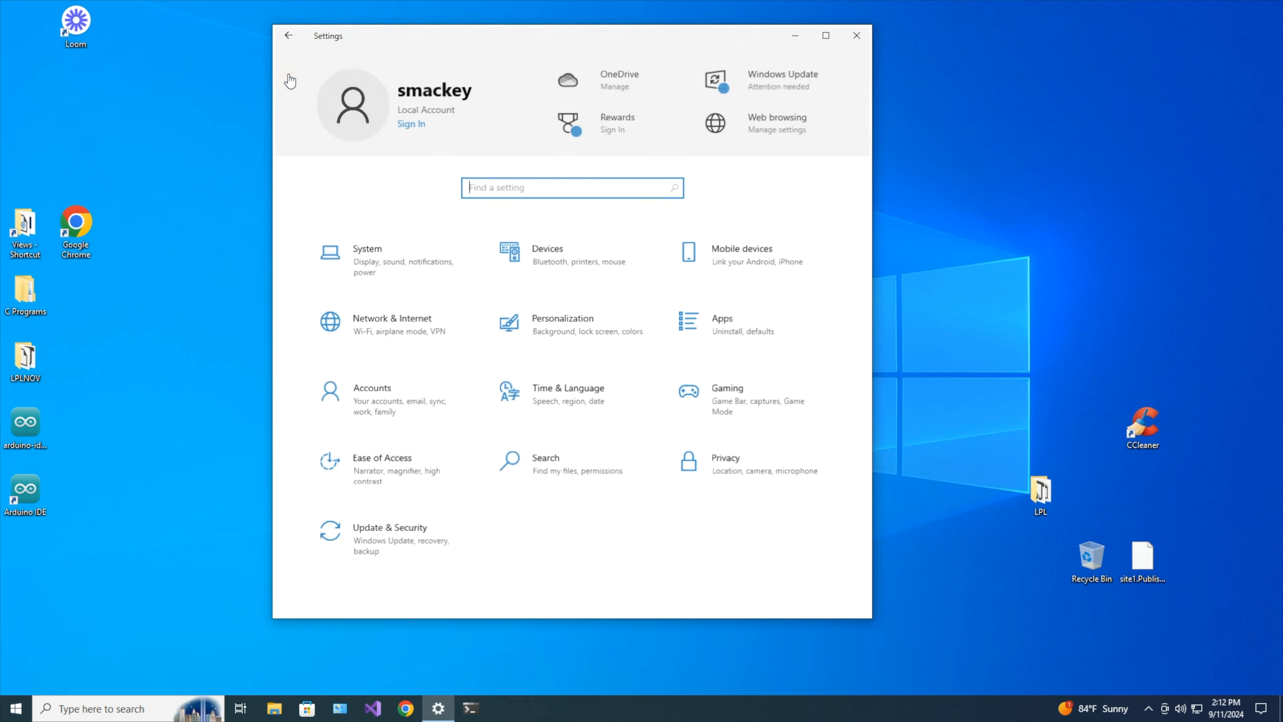
pyautogui.click(799, 72)
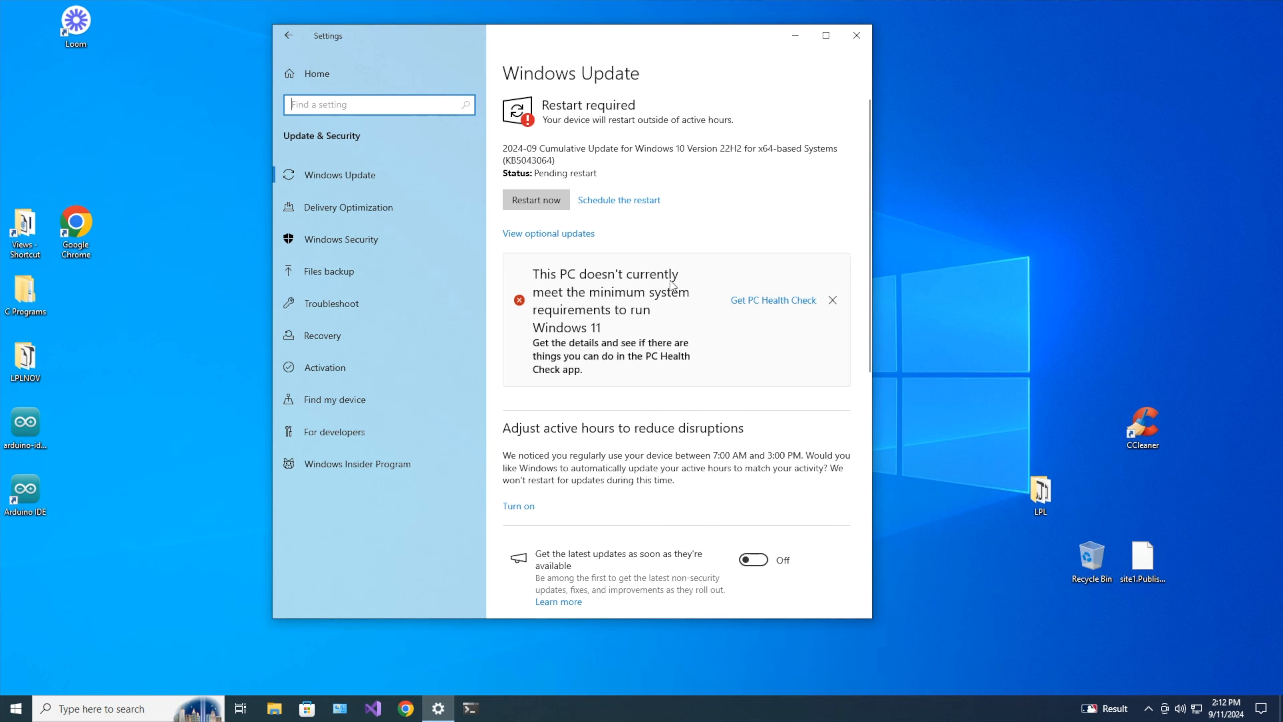
pyautogui.click(665, 293)
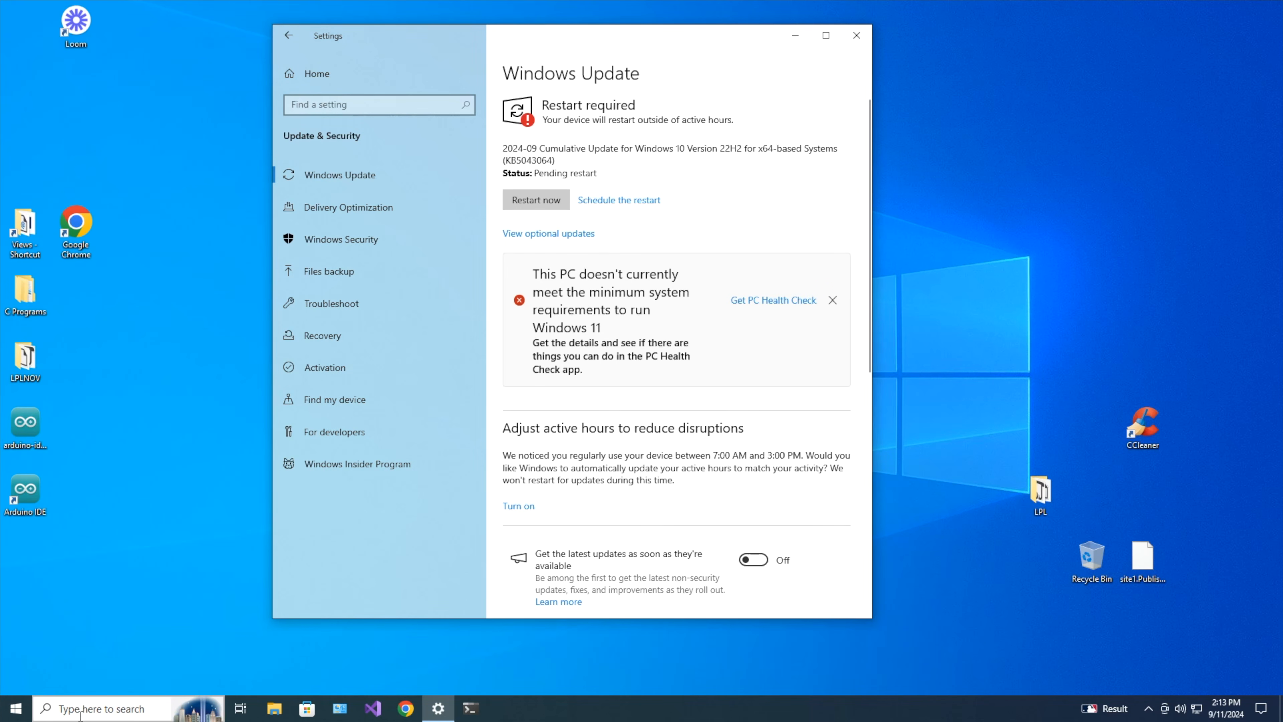
# Search 'pc', launch PC Health Check and run the Windows 11 compatibility check.
pyautogui.click(79, 713)
pyautogui.write('pc')
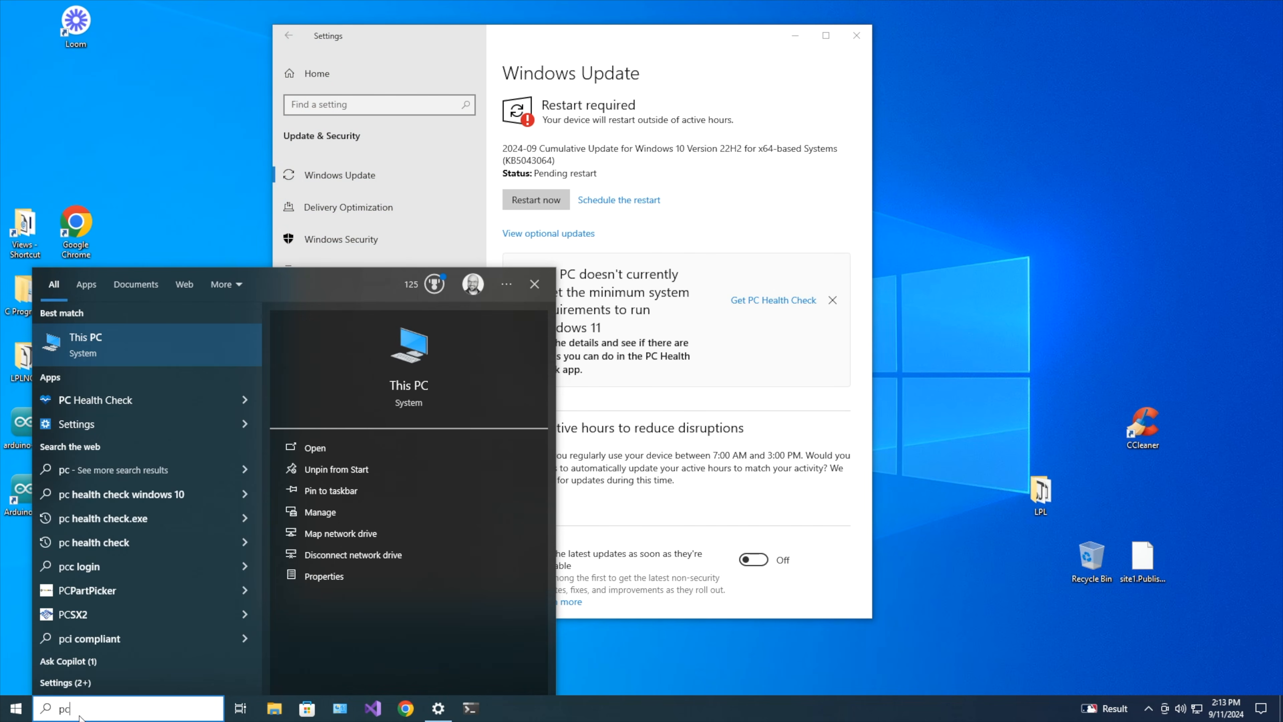
pyautogui.click(84, 390)
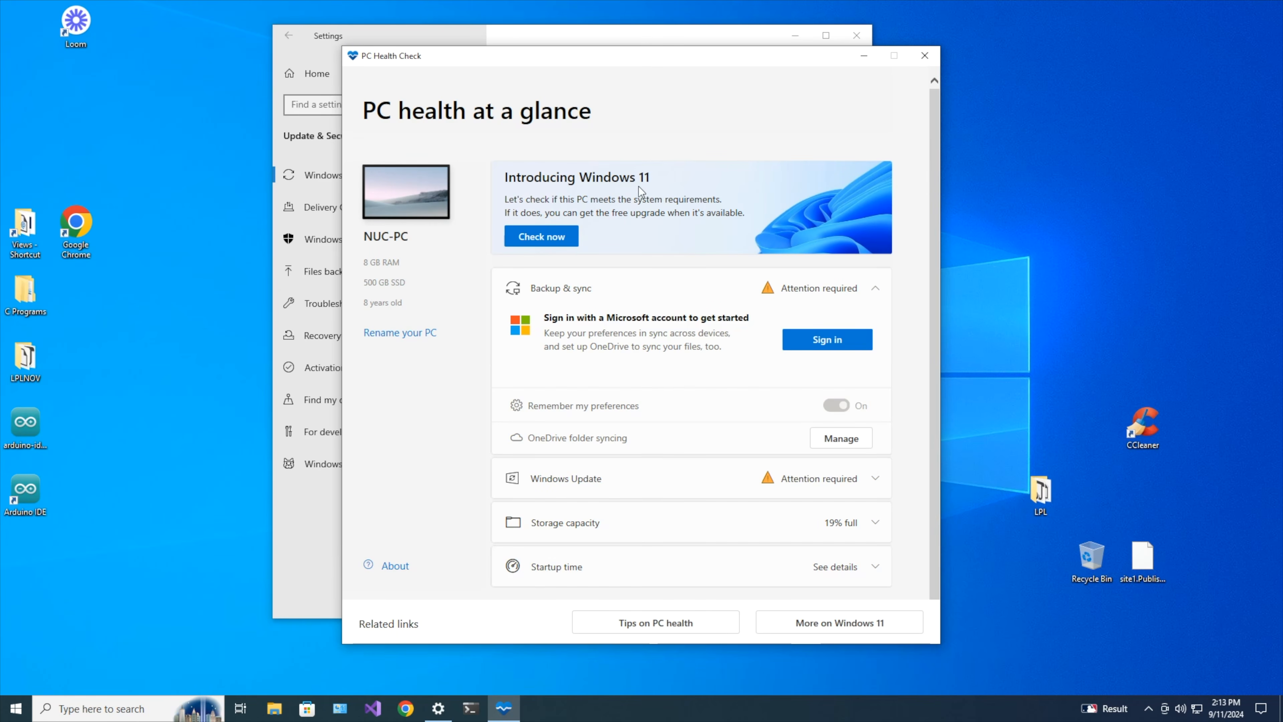
pyautogui.click(546, 238)
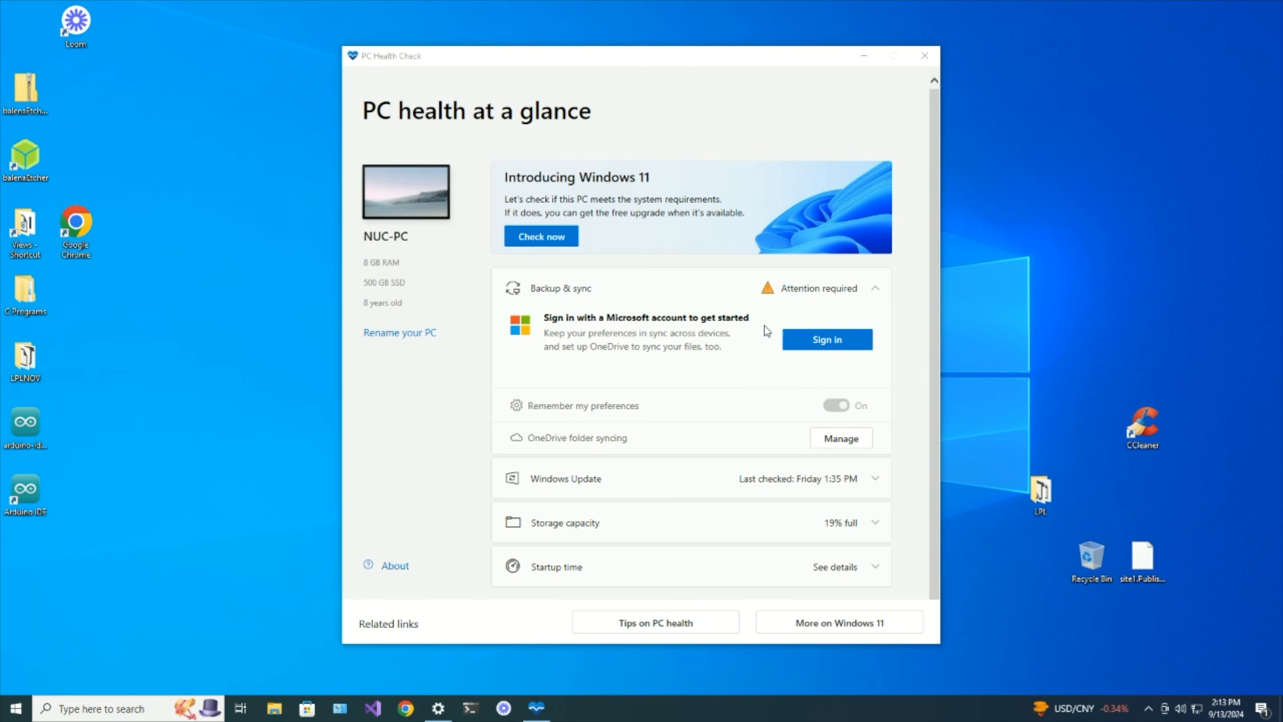
# Open Chrome and load linuxmint.com from the 'www' address-bar suggestion.
pyautogui.click(403, 713)
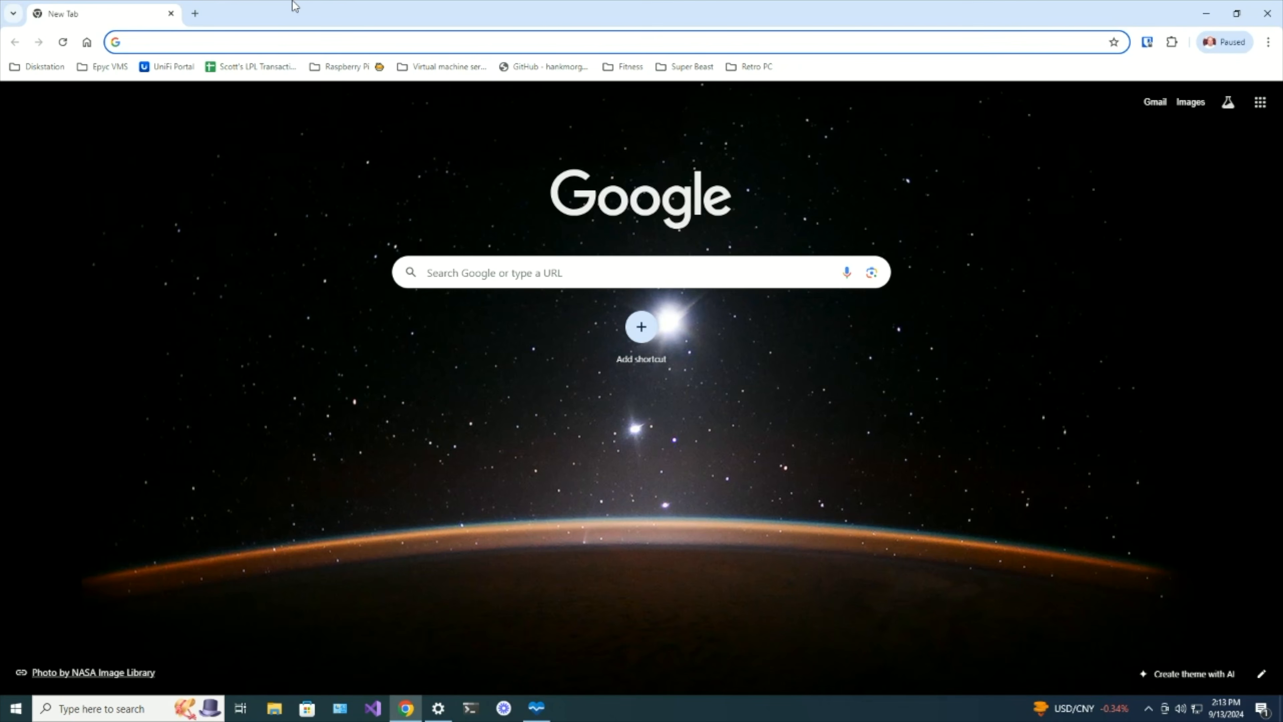
pyautogui.write('www.link')
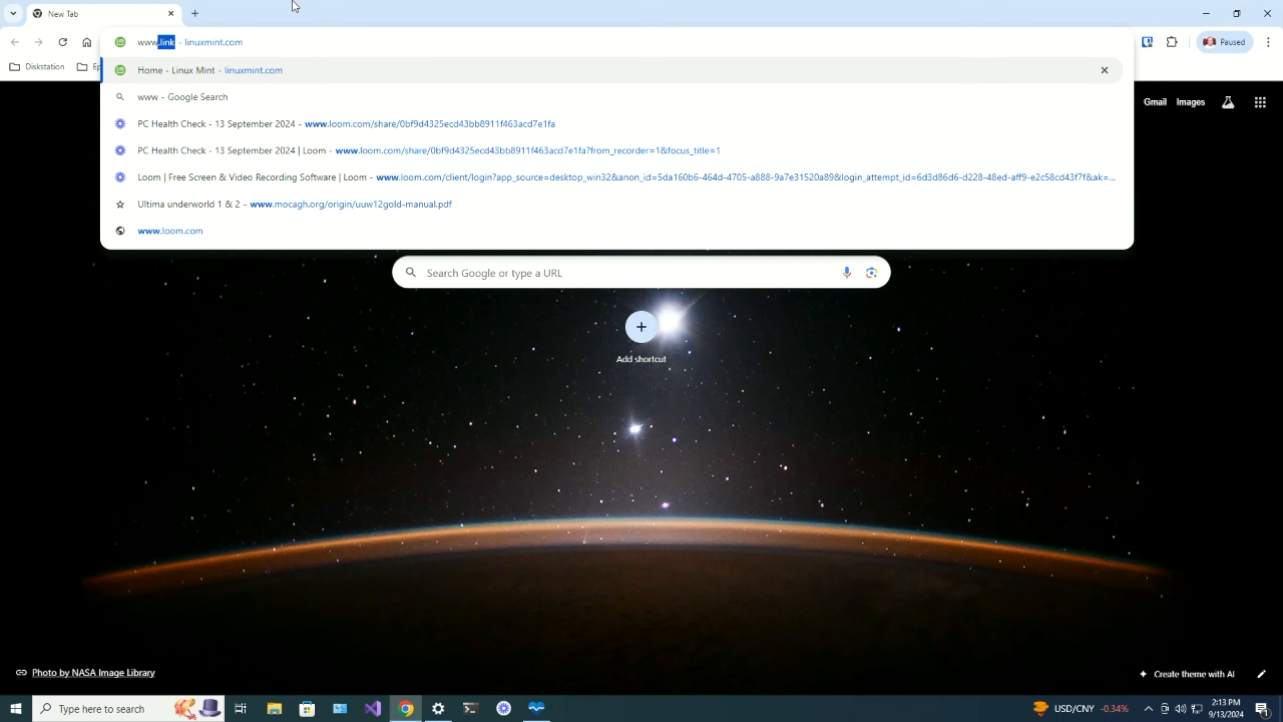
pyautogui.click(253, 70)
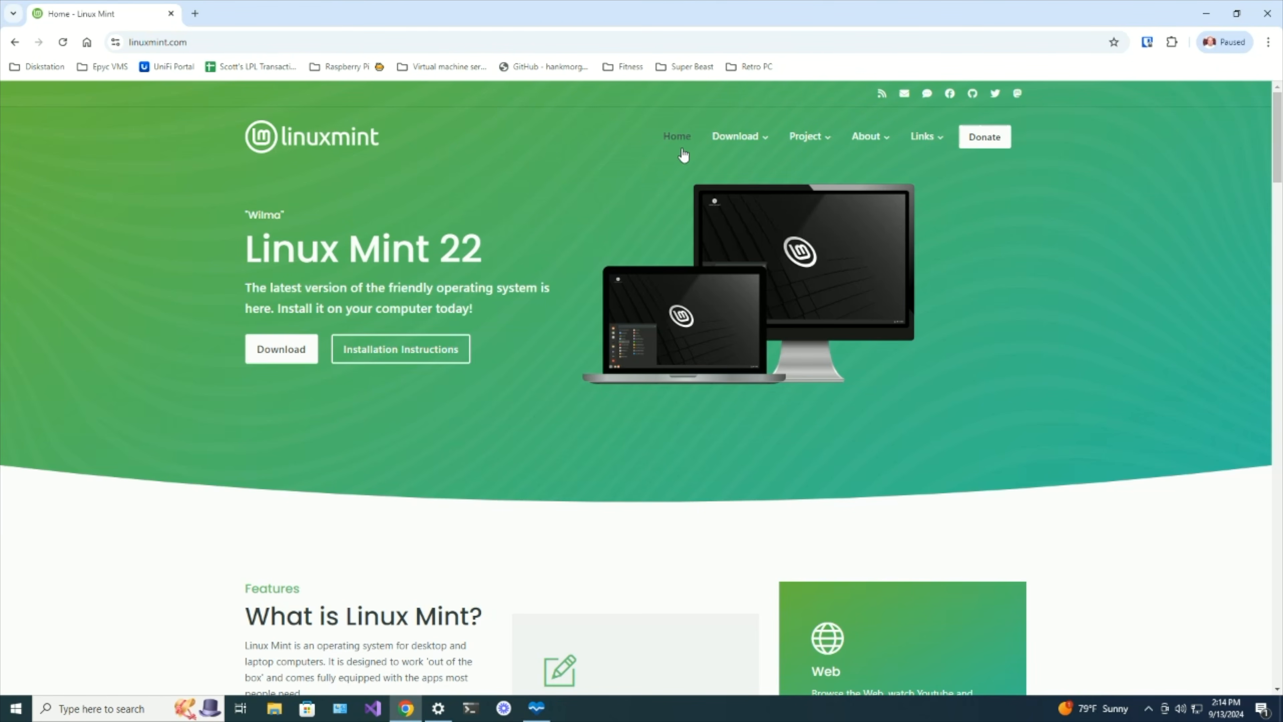
pyautogui.moveTo(715, 146)
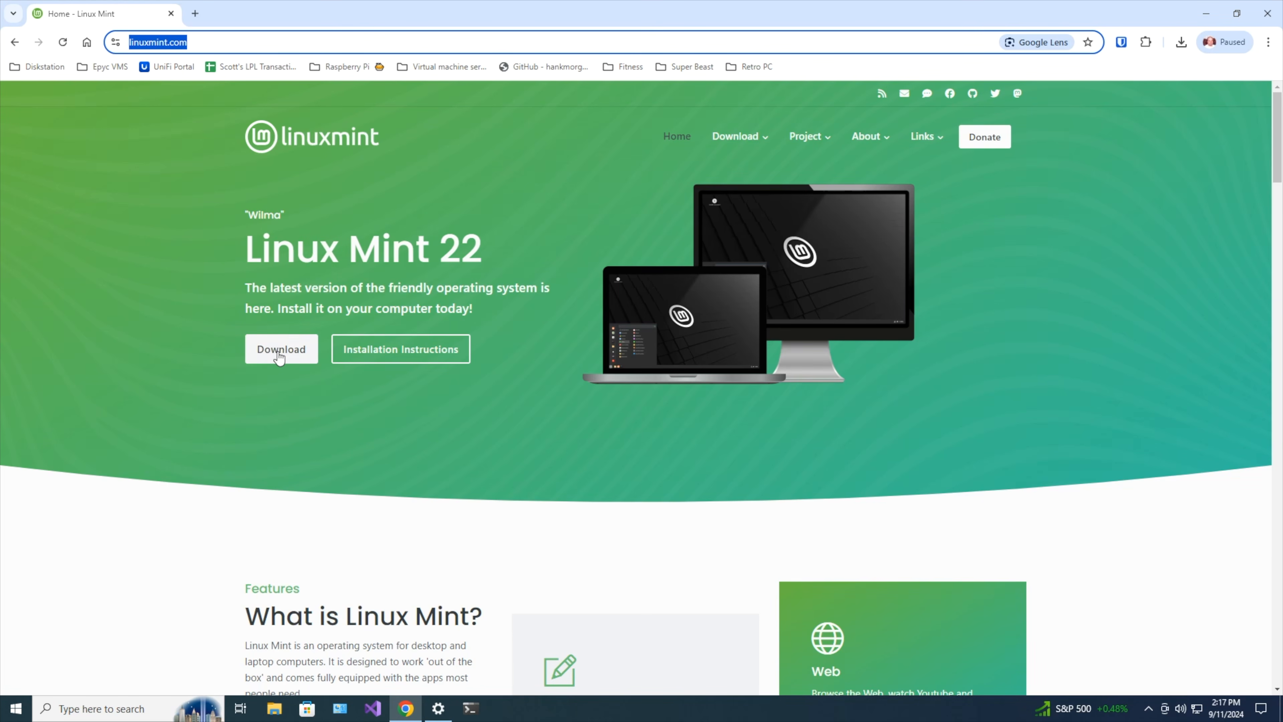
# Glance at the Installation Instructions, return, and open the Cinnamon Edition download page.
pyautogui.click(398, 351)
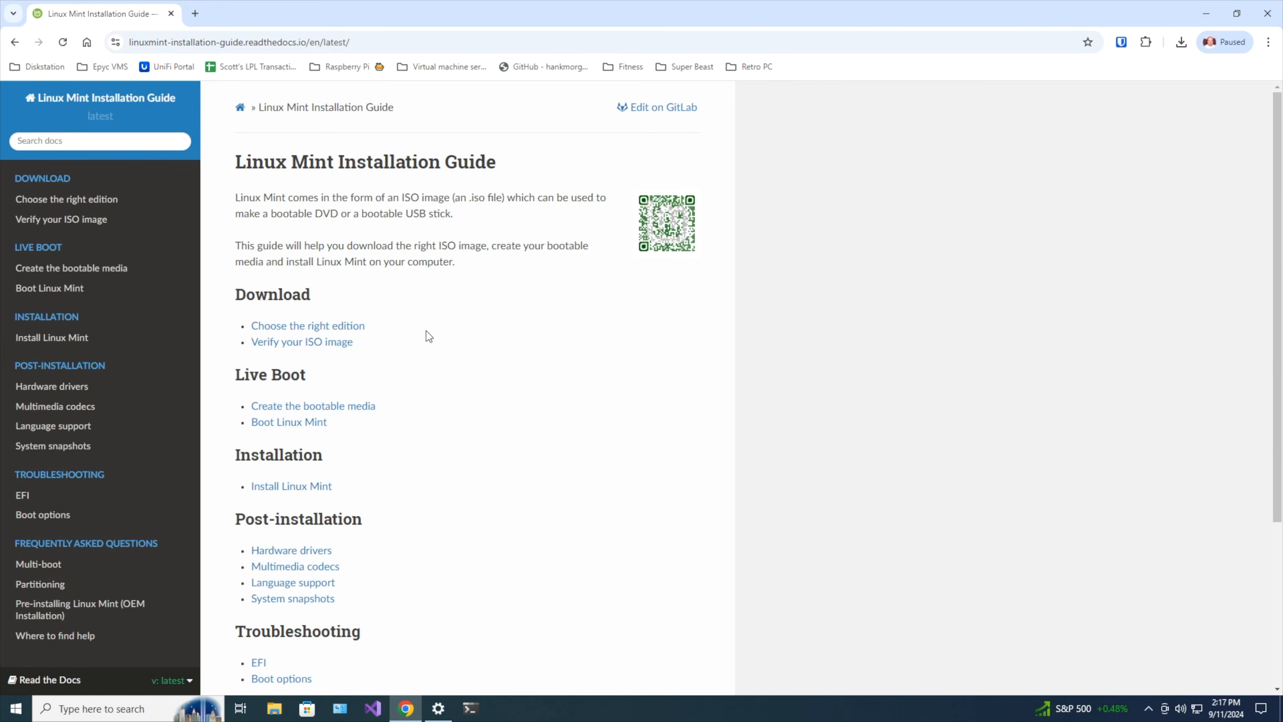
pyautogui.click(16, 43)
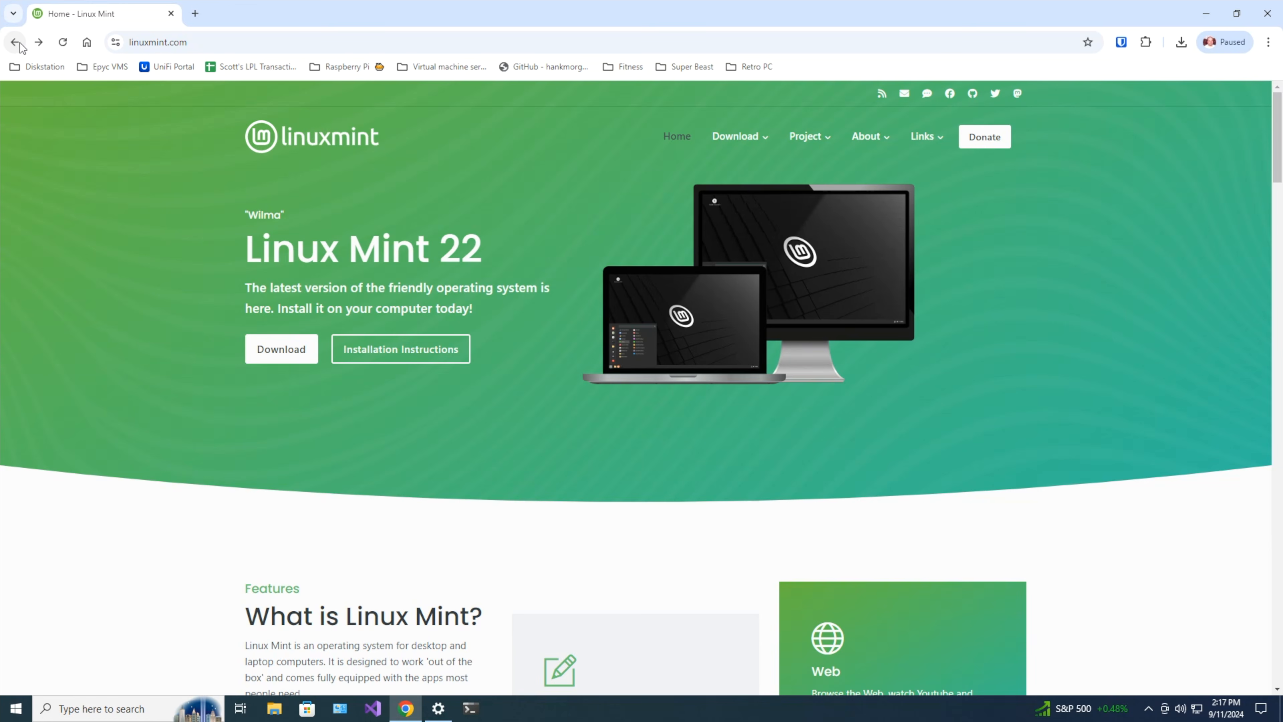
pyautogui.click(274, 350)
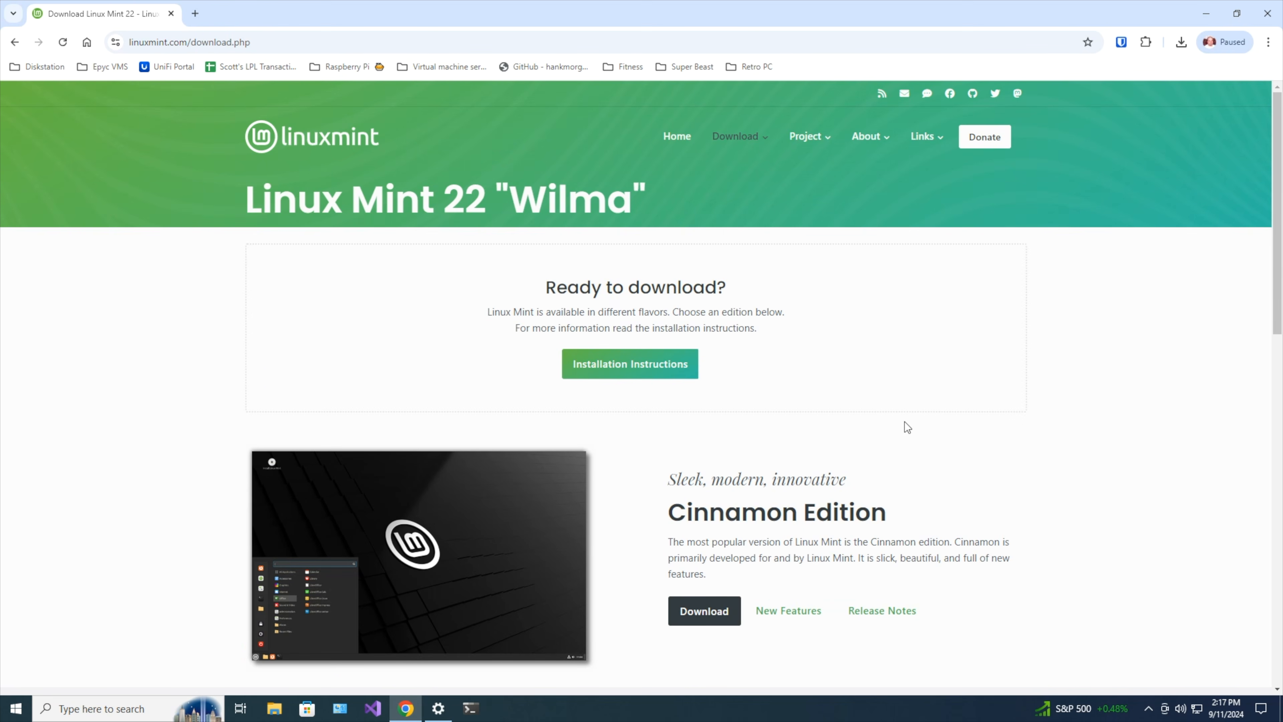
pyautogui.scroll(-4, 905, 422)
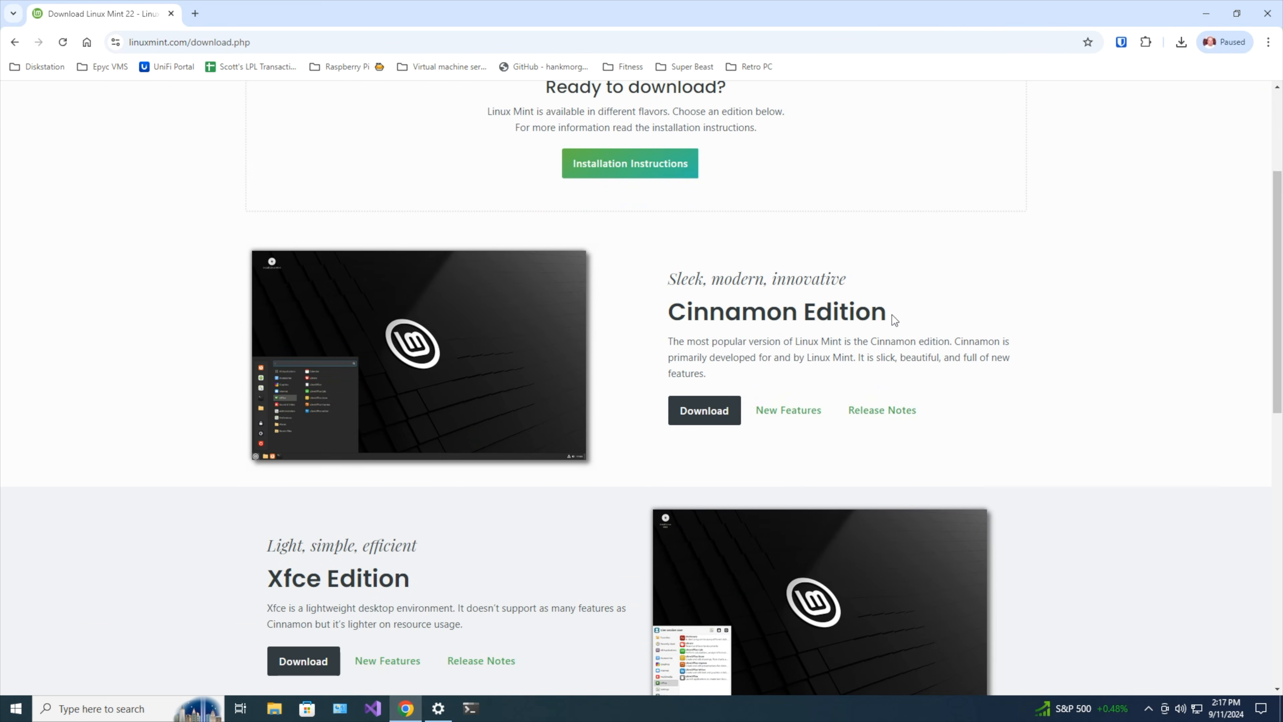
pyautogui.click(723, 413)
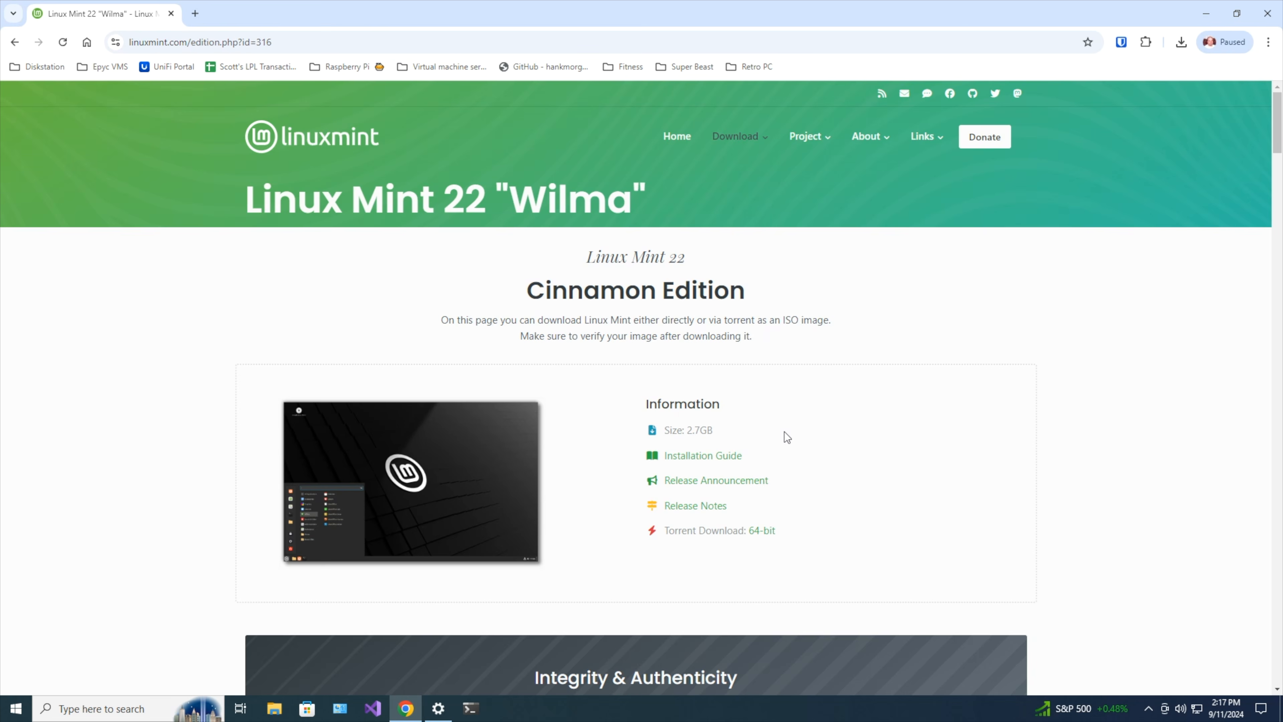
# Scroll to the download mirrors and download the Cinnamon ISO from the Cicku mirror.
pyautogui.scroll(-2, 786, 437)
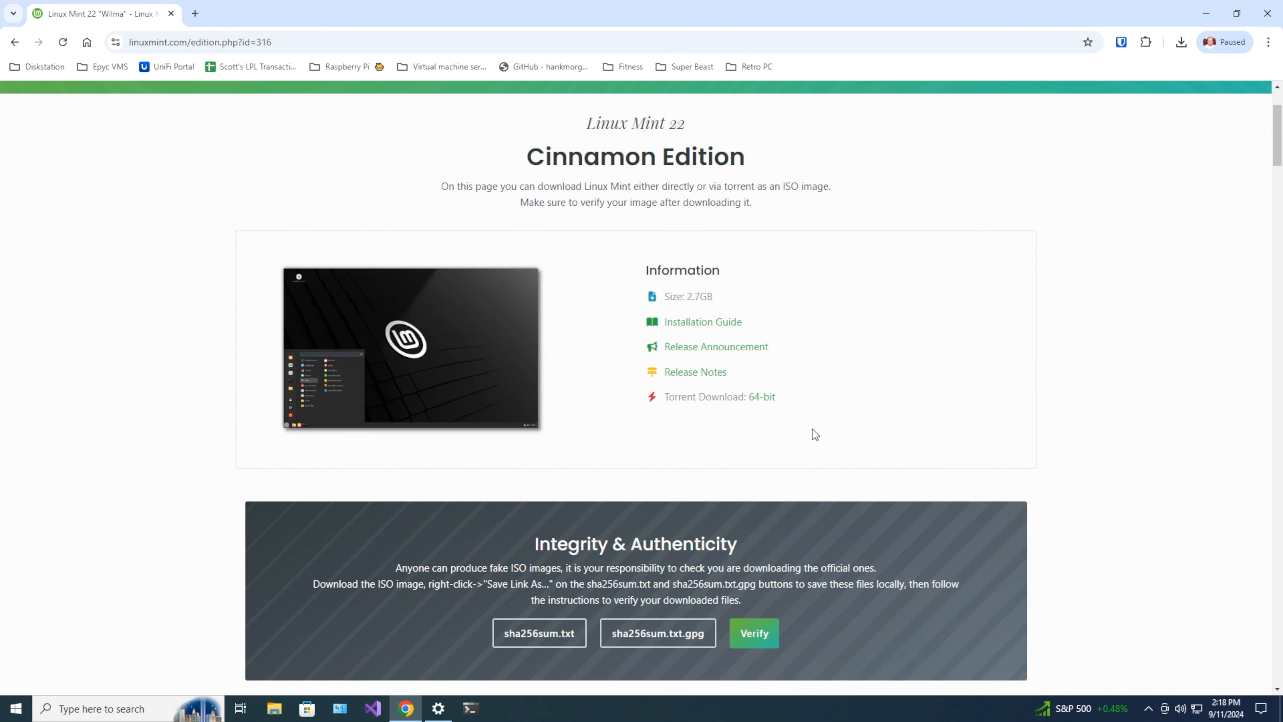
pyautogui.scroll(1, 886, 427)
pyautogui.scroll(-5, 526, 490)
pyautogui.scroll(2, 528, 489)
pyautogui.scroll(-2, 529, 498)
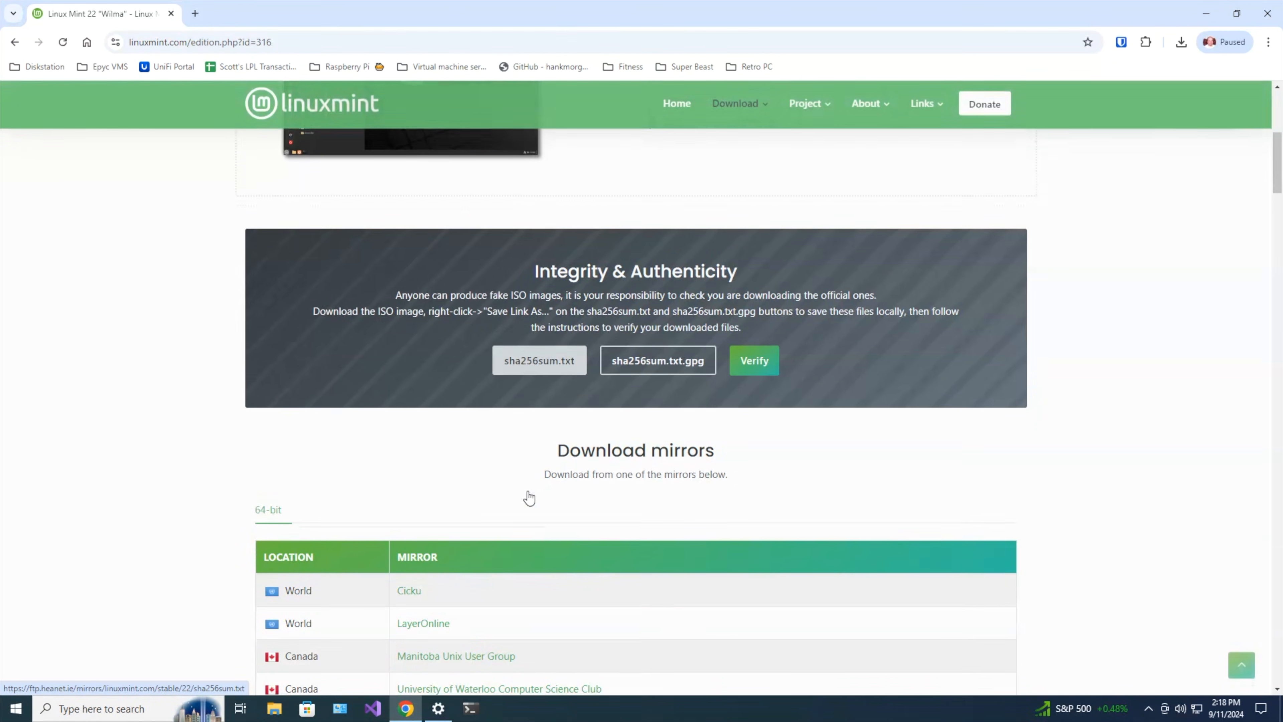
pyautogui.scroll(-1, 527, 491)
pyautogui.scroll(-1, 527, 490)
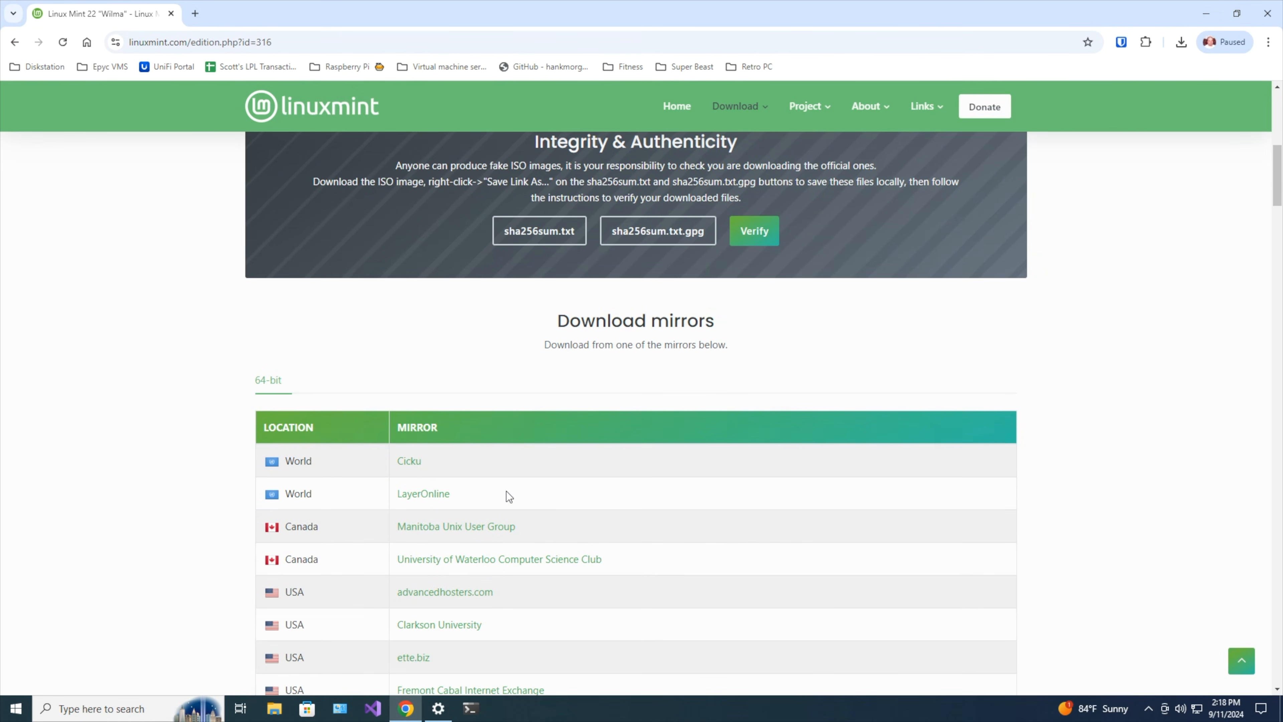
pyautogui.click(409, 461)
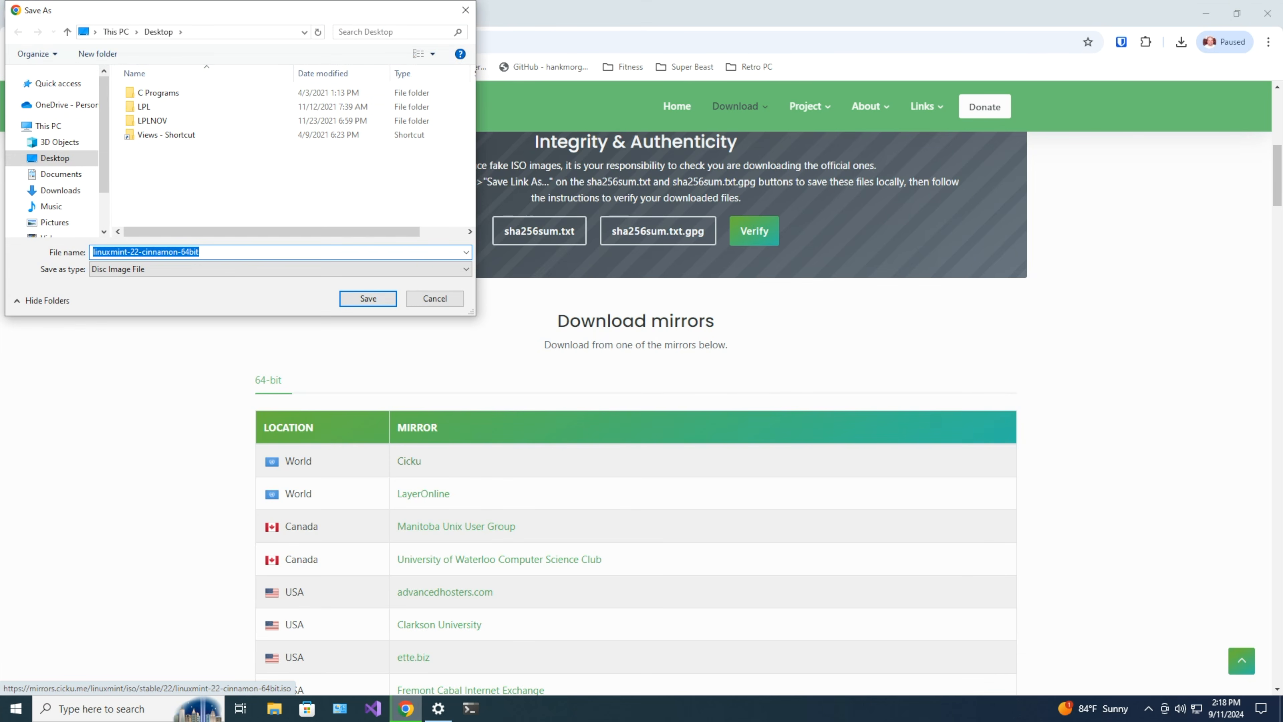
# Save the linuxmint-22-cinnamon-64bit ISO to the Desktop.
pyautogui.click(180, 32)
pyautogui.click(205, 15)
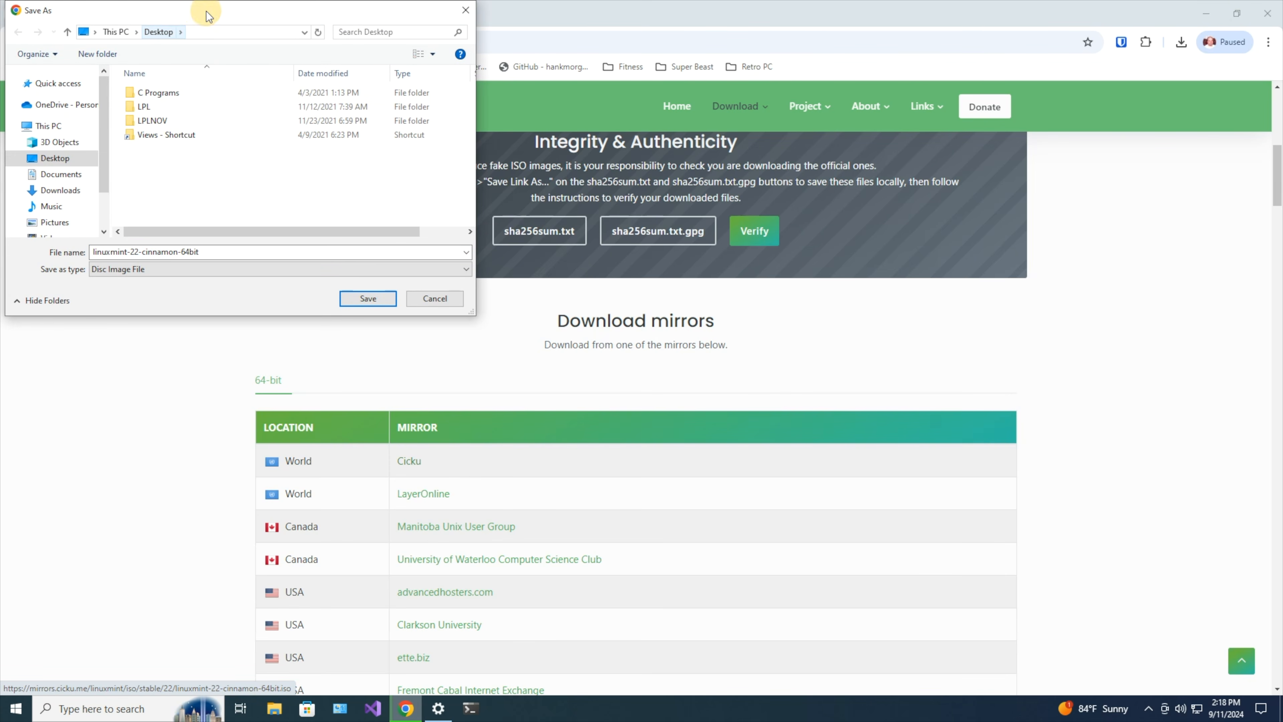
pyautogui.moveTo(205, 15); pyautogui.dragTo(555, 84)
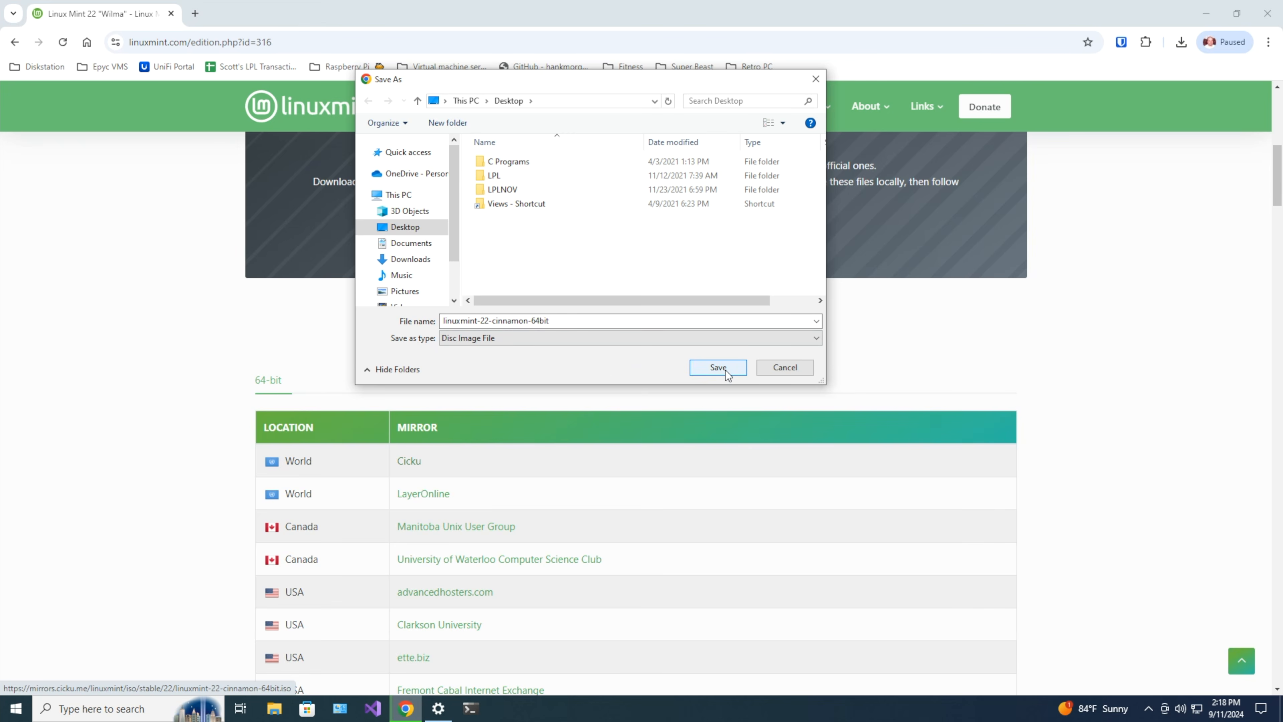
pyautogui.click(717, 367)
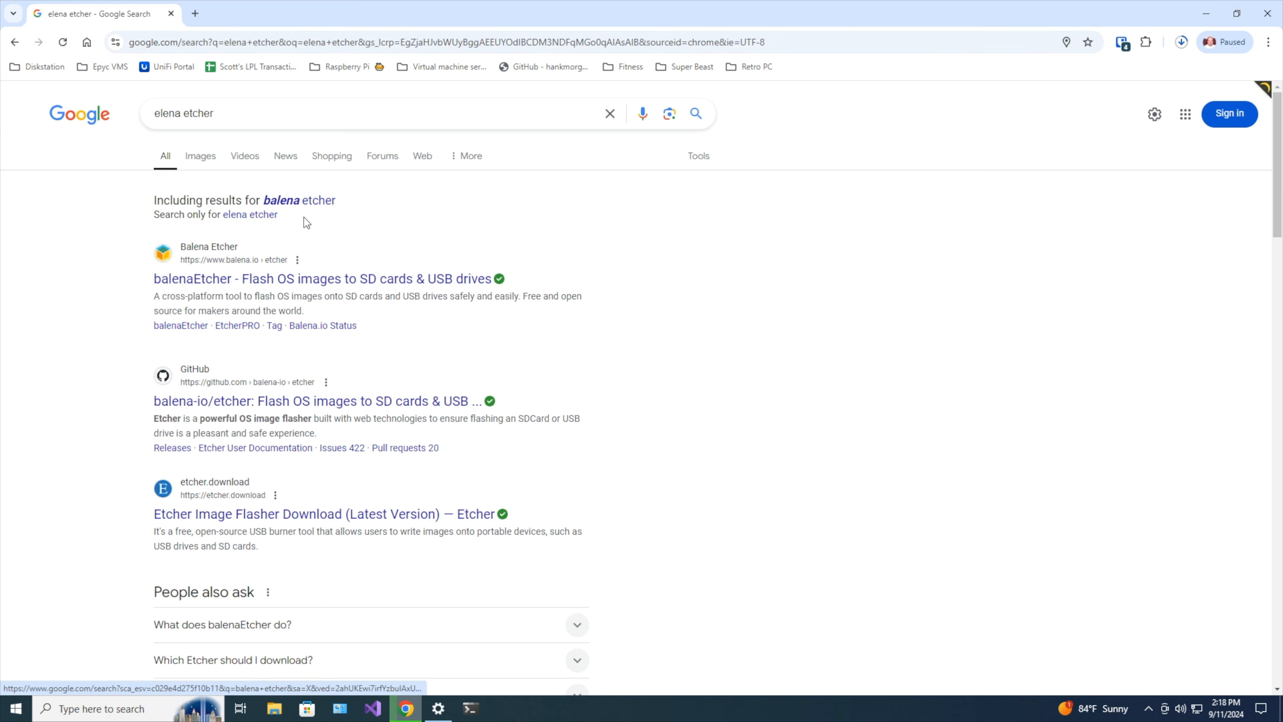
# From the Etcher site, accept cookies and save the balenaEtcher-1.19.21 Windows installer to the Desktop.
pyautogui.click(300, 278)
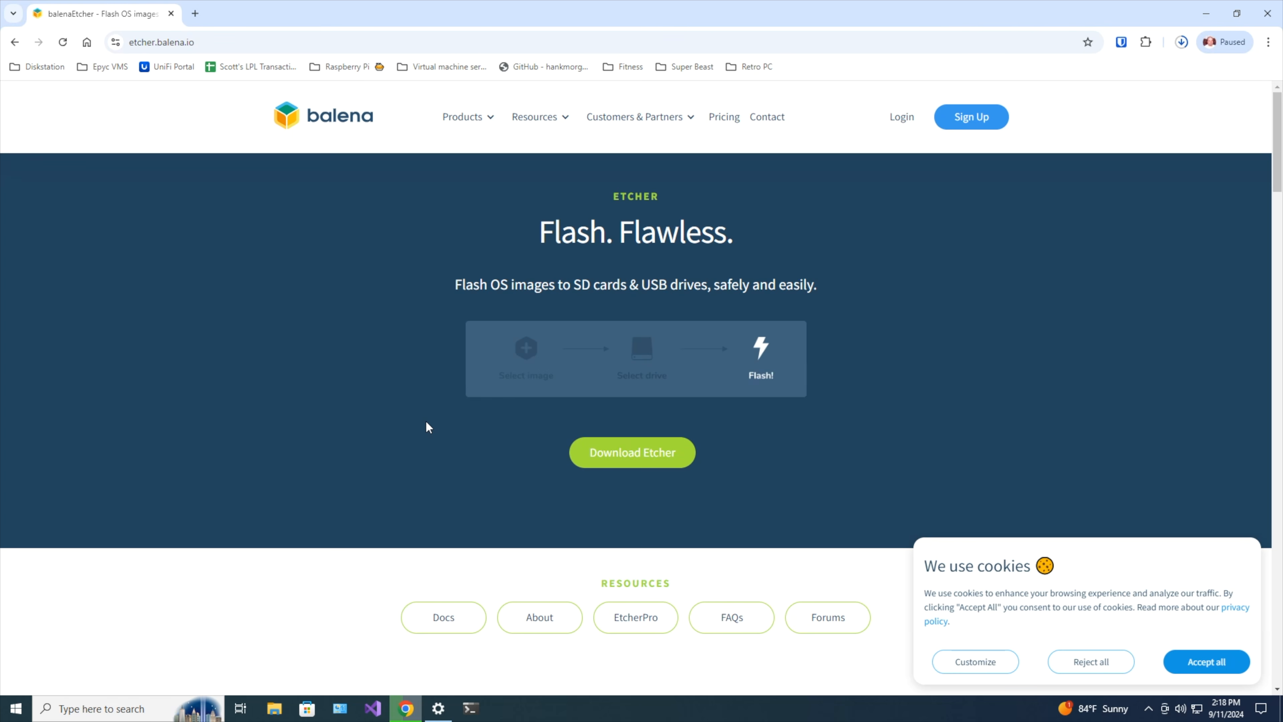
pyautogui.click(619, 451)
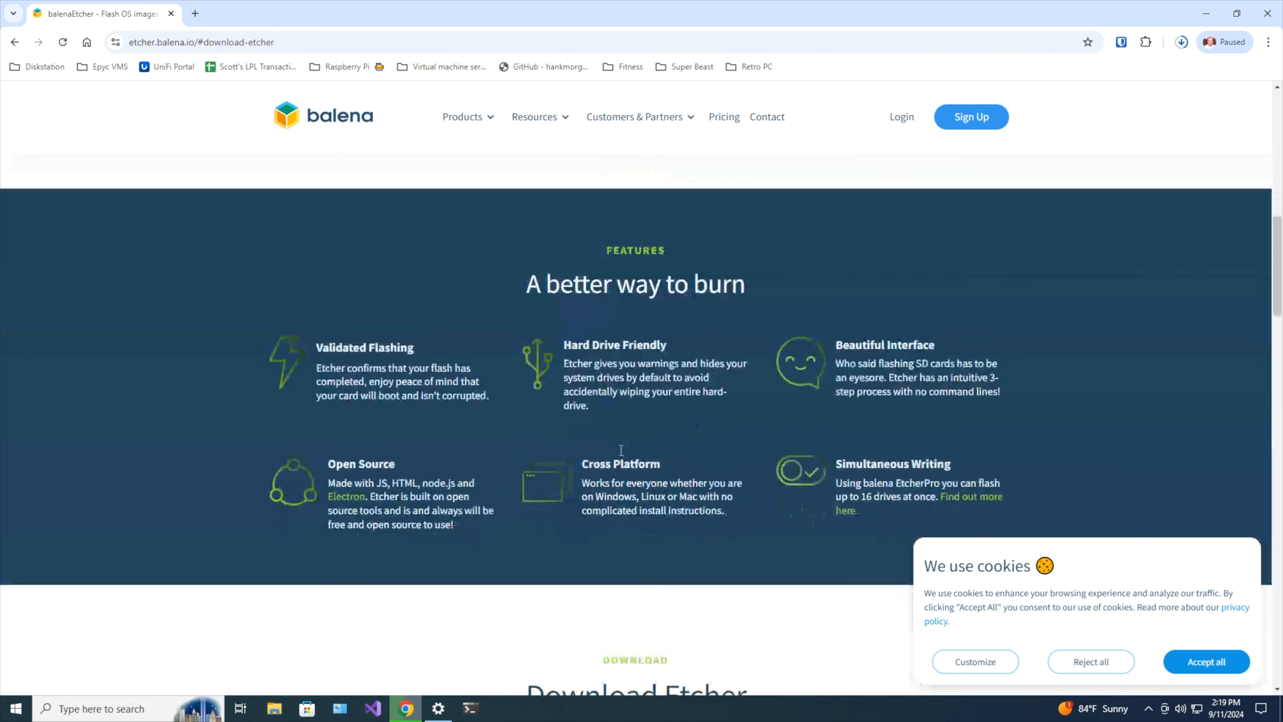
pyautogui.scroll(4, 990, 447)
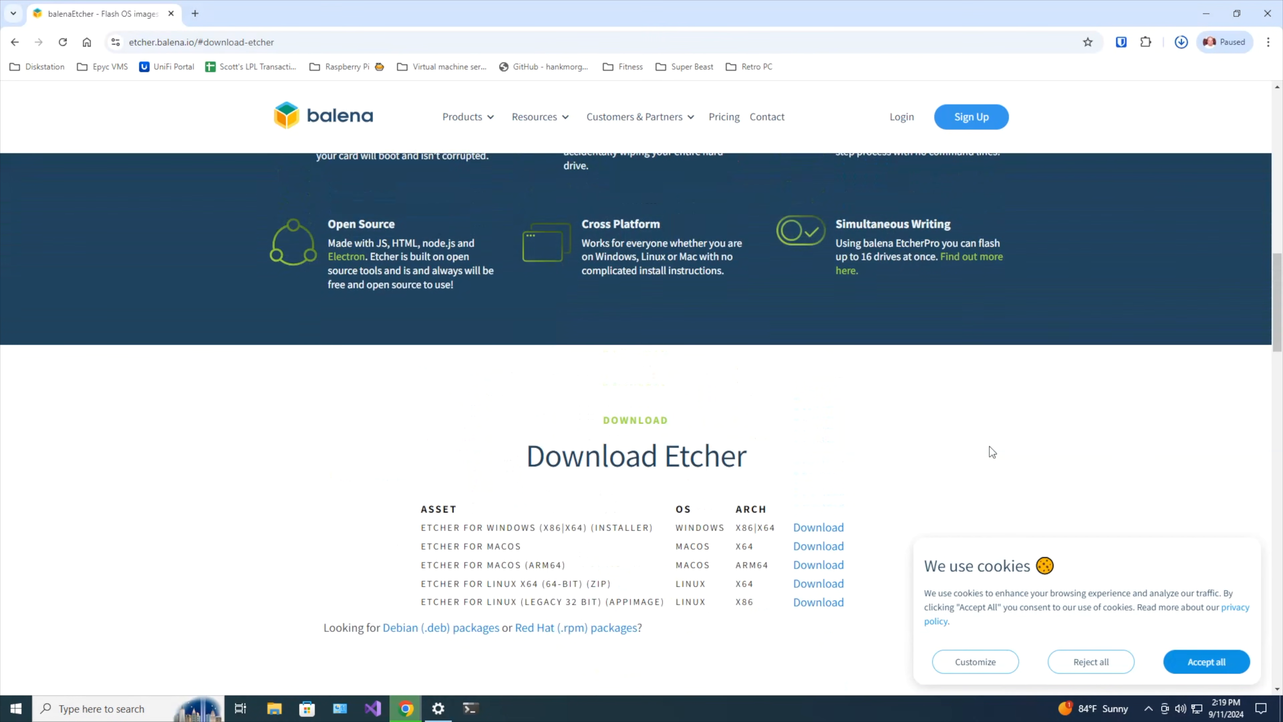
pyautogui.scroll(-2, 990, 447)
pyautogui.click(1207, 660)
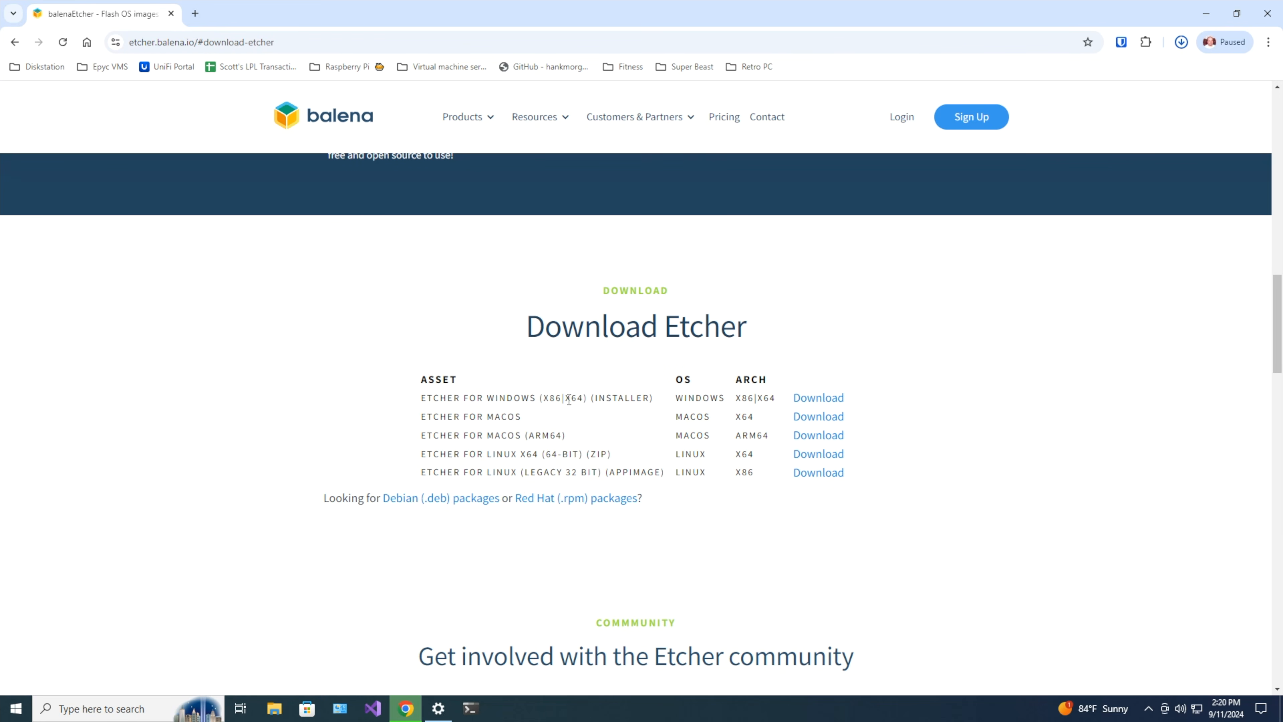
pyautogui.click(825, 398)
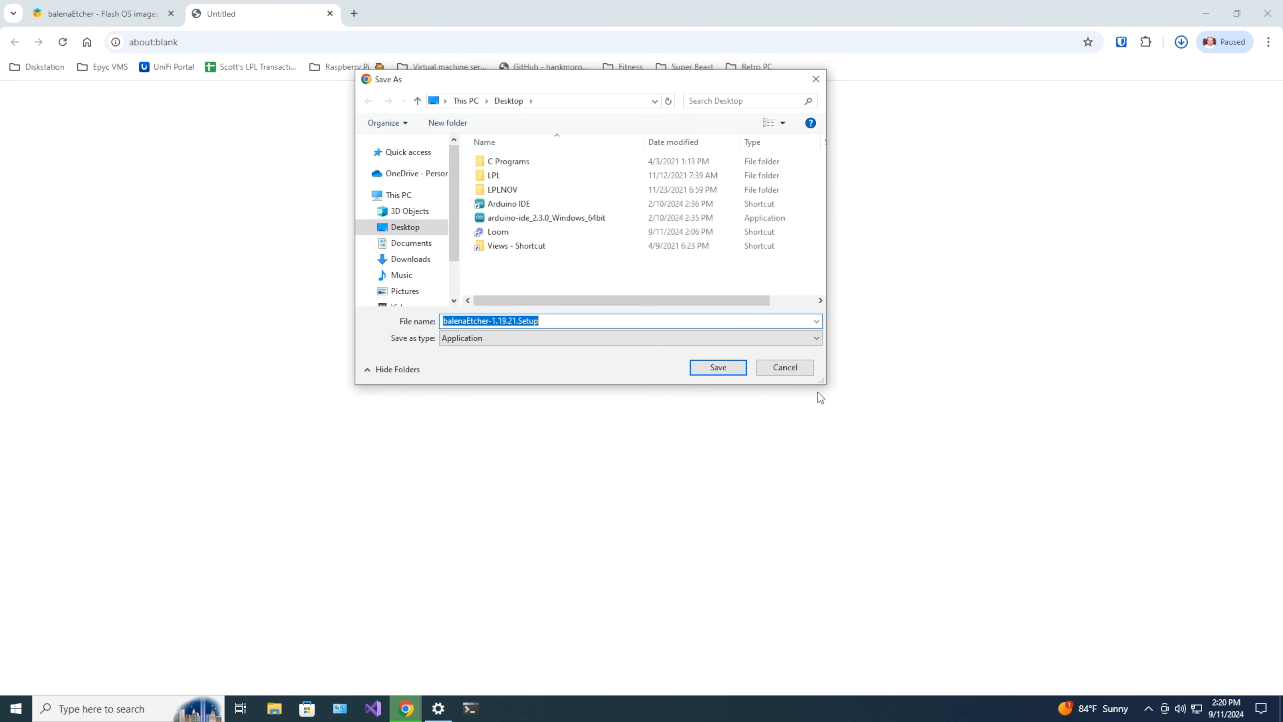
pyautogui.click(729, 364)
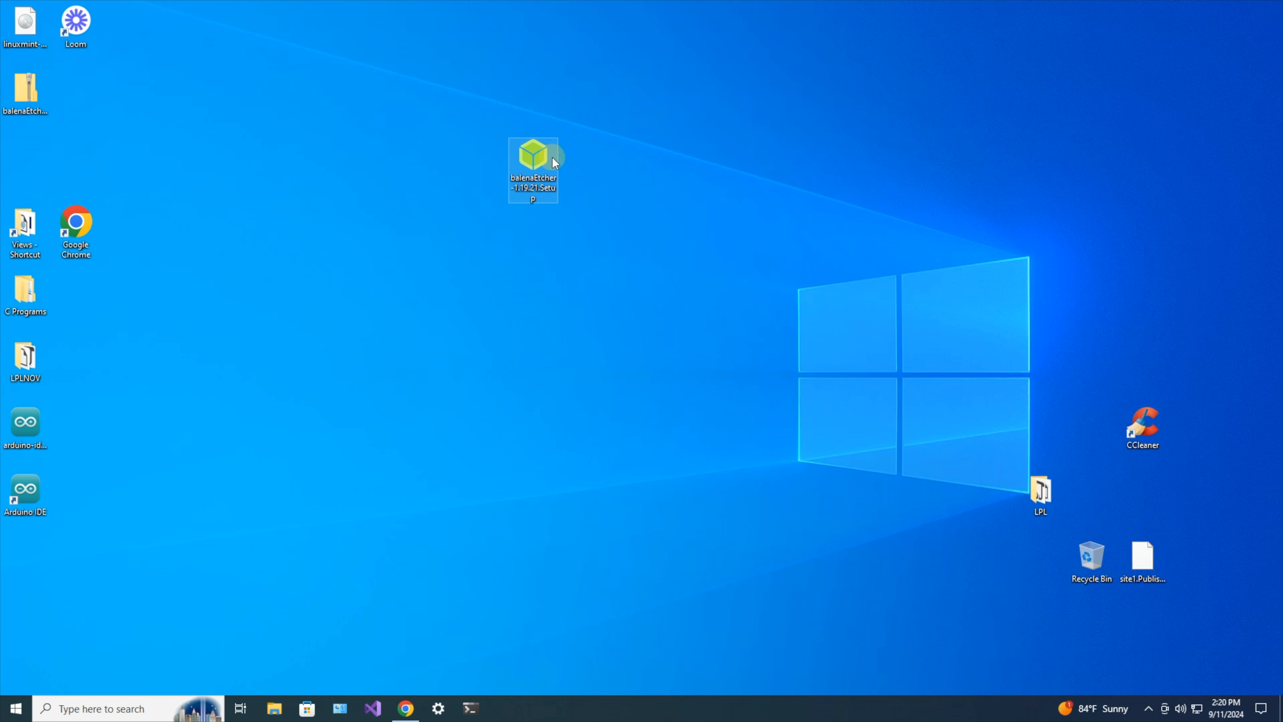
# Install and launch balenaEtcher, then load linuxmint-22-cinnamon-64bit from the Desktop via Flash from file.
pyautogui.doubleClick(539, 157)
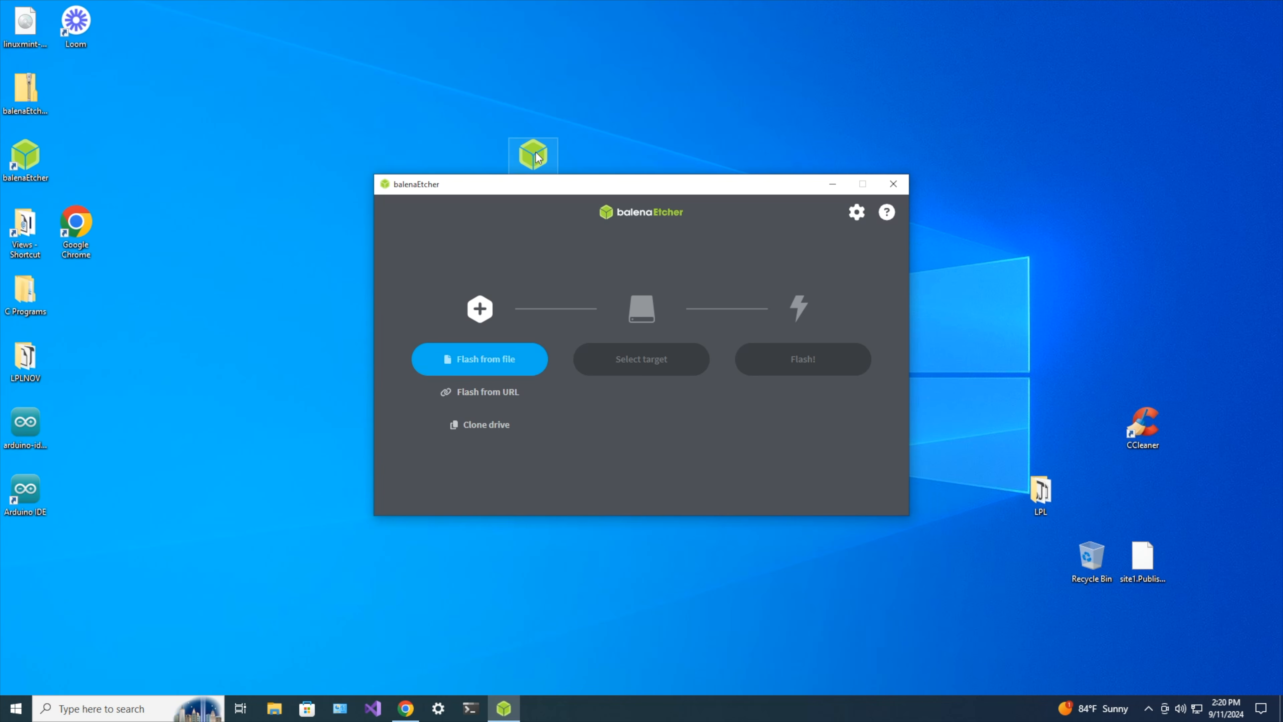
pyautogui.click(489, 359)
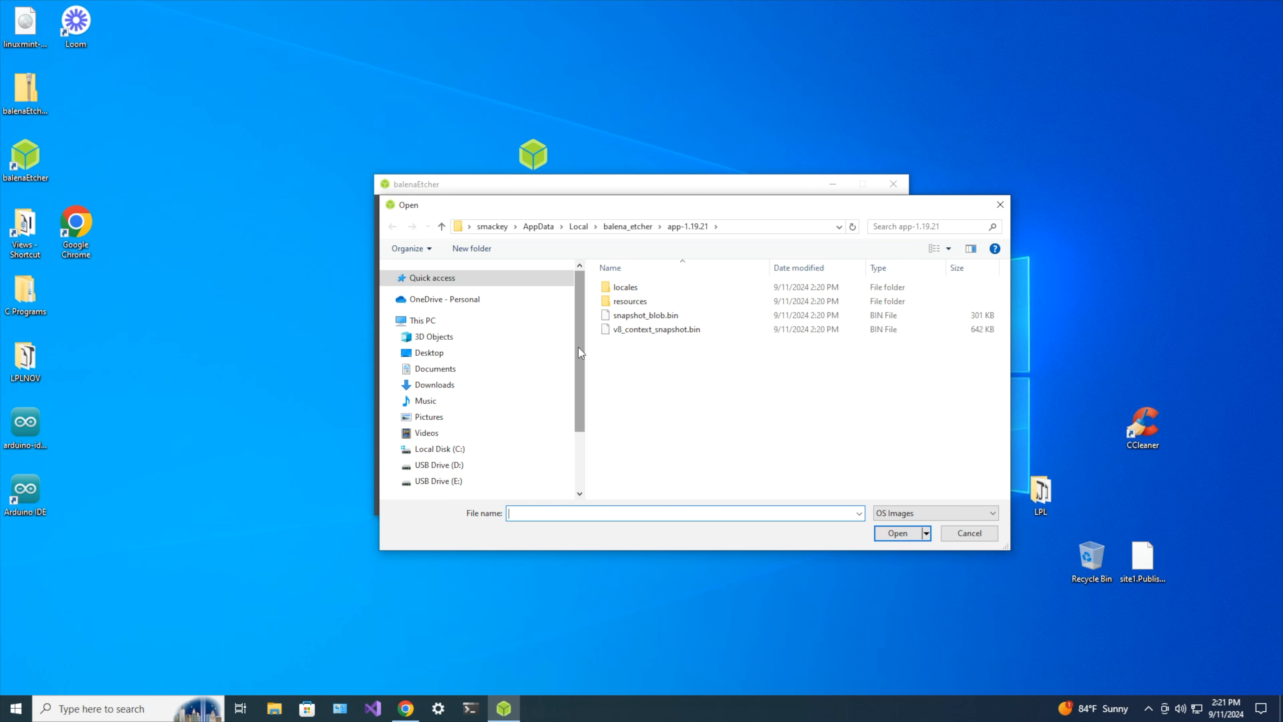
pyautogui.click(441, 356)
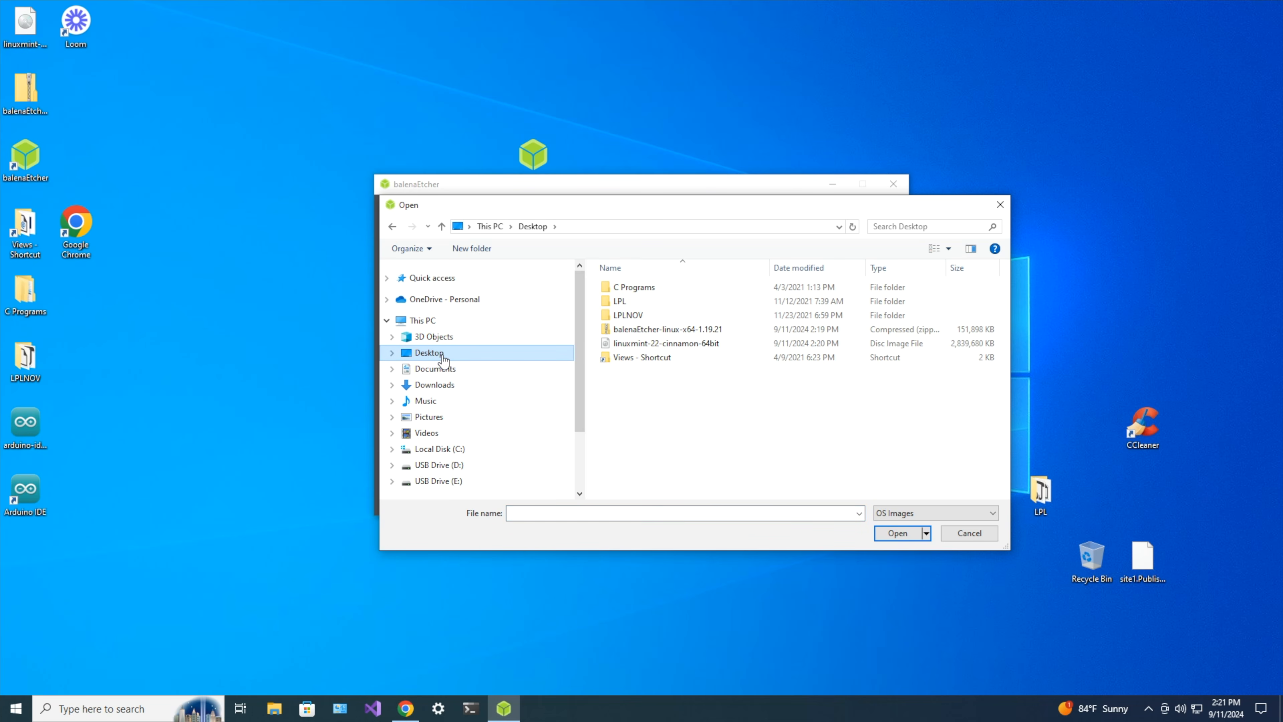
pyautogui.click(723, 343)
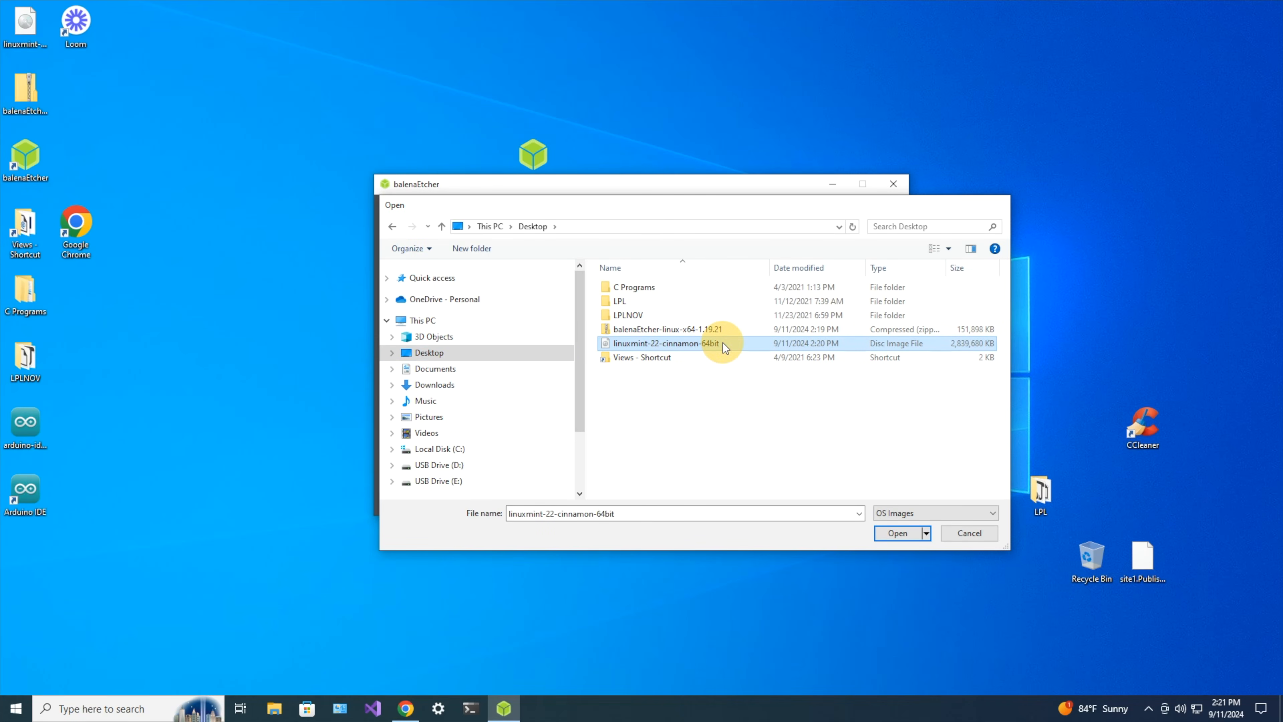
pyautogui.doubleClick(723, 344)
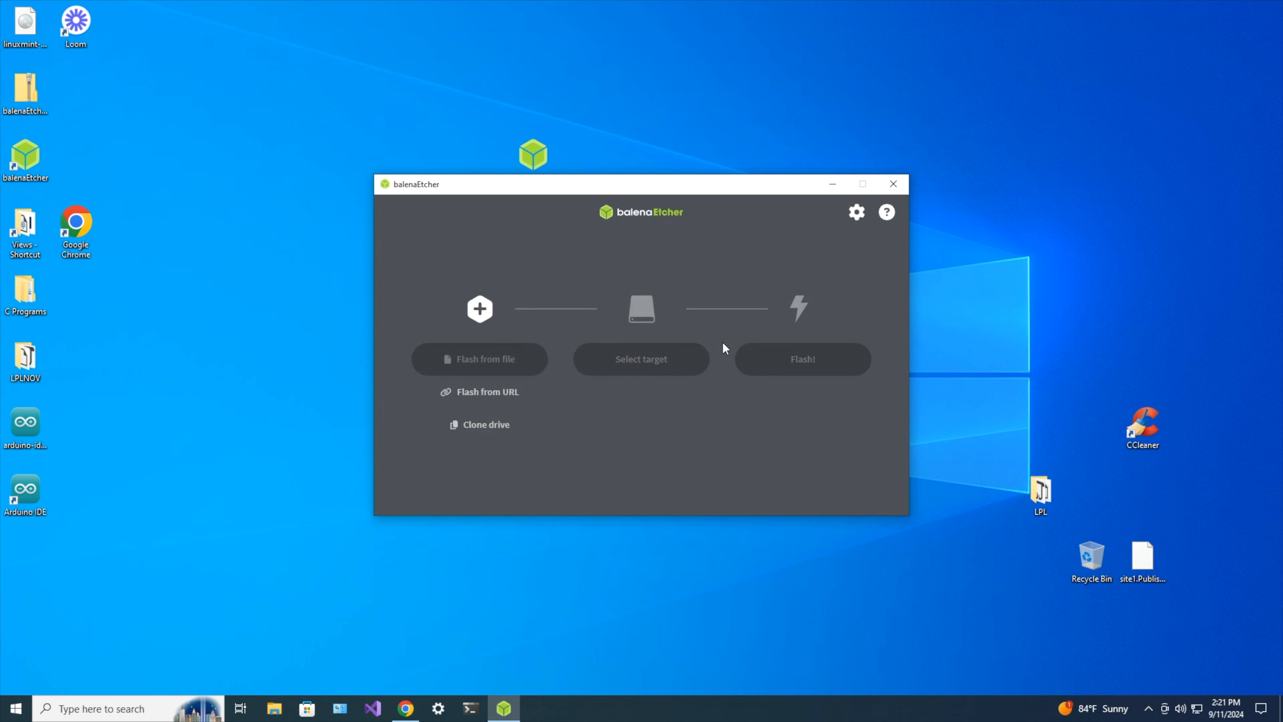
# Select the 8.05 GB Generic Flash Disk USB drive as target and flash the Linux Mint image.
pyautogui.click(653, 358)
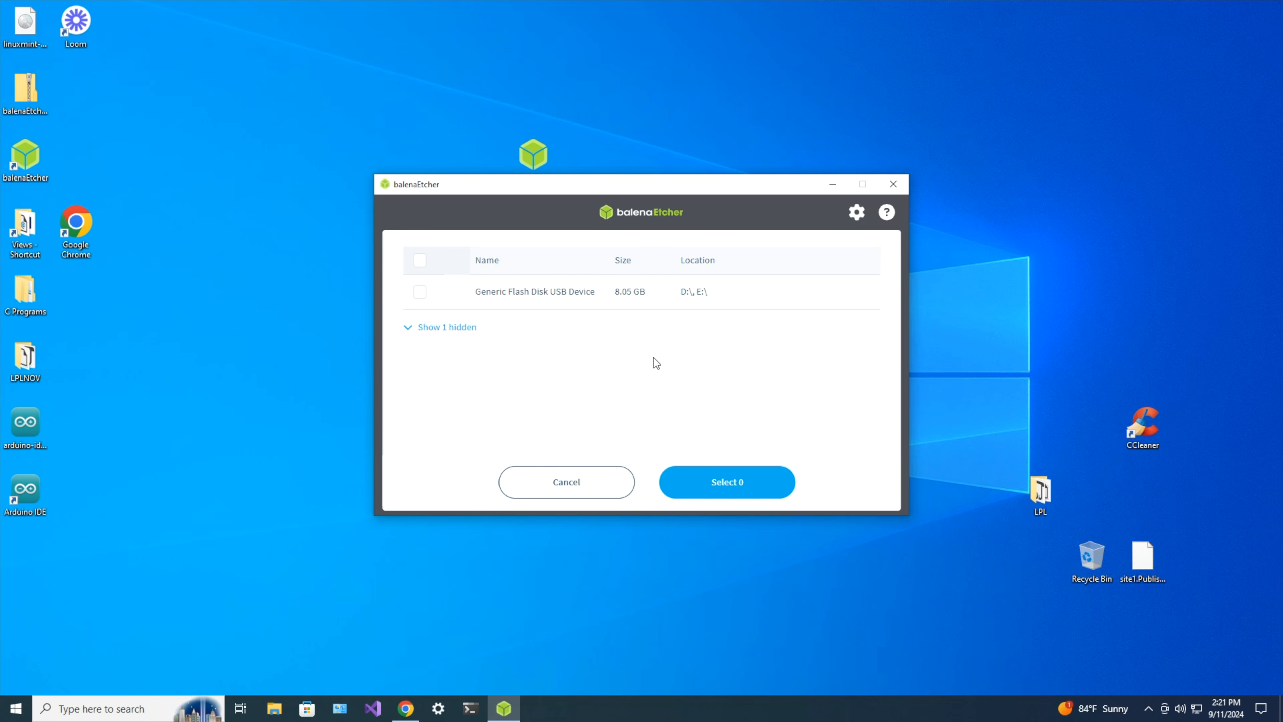
pyautogui.click(420, 292)
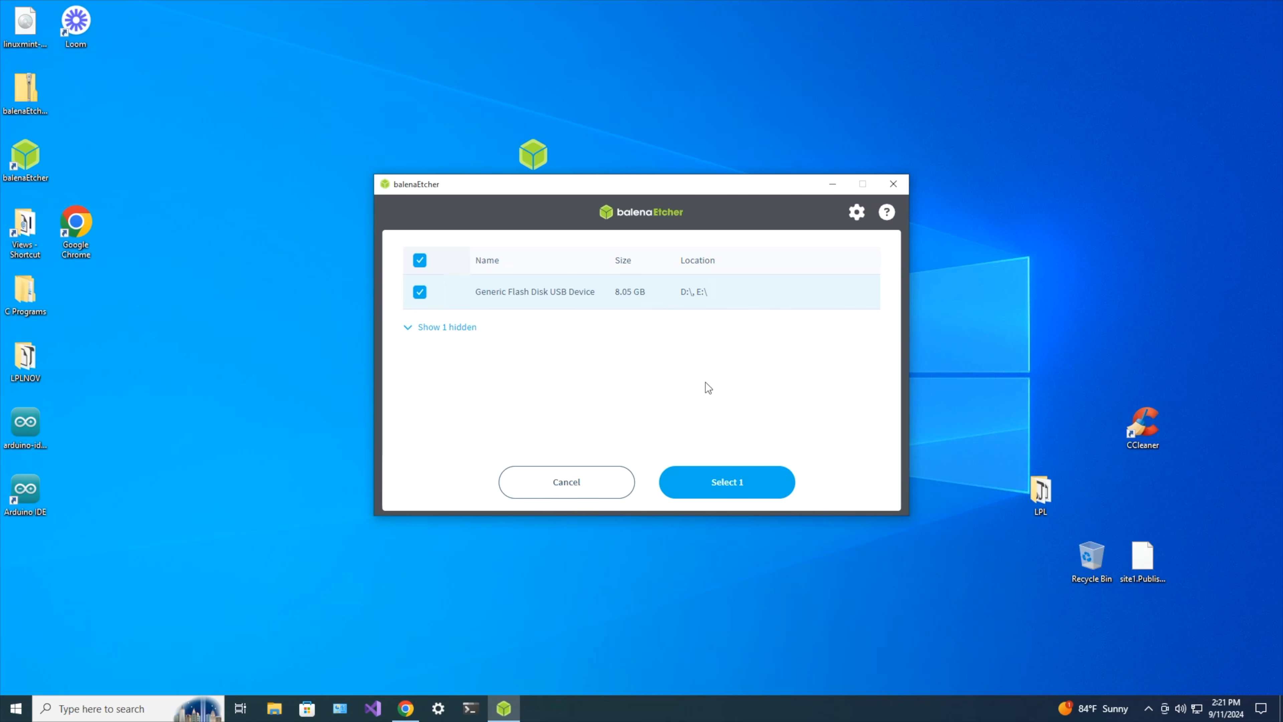
pyautogui.click(747, 485)
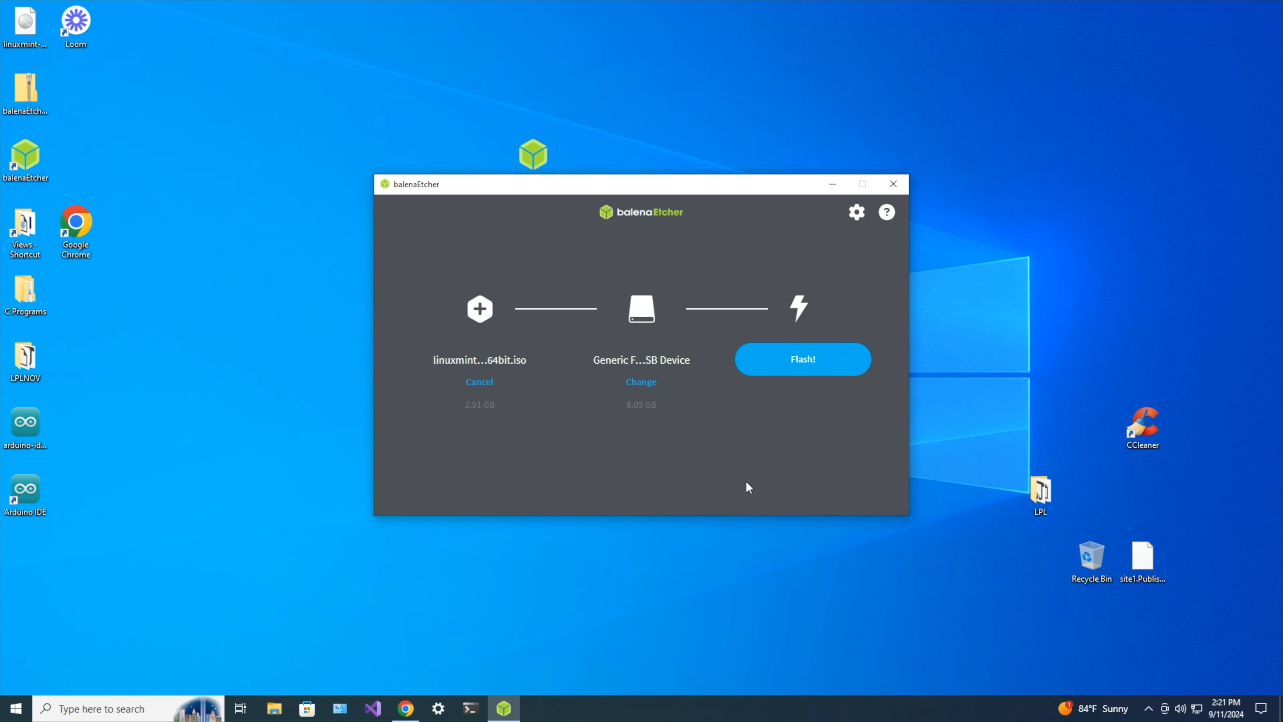
pyautogui.click(797, 358)
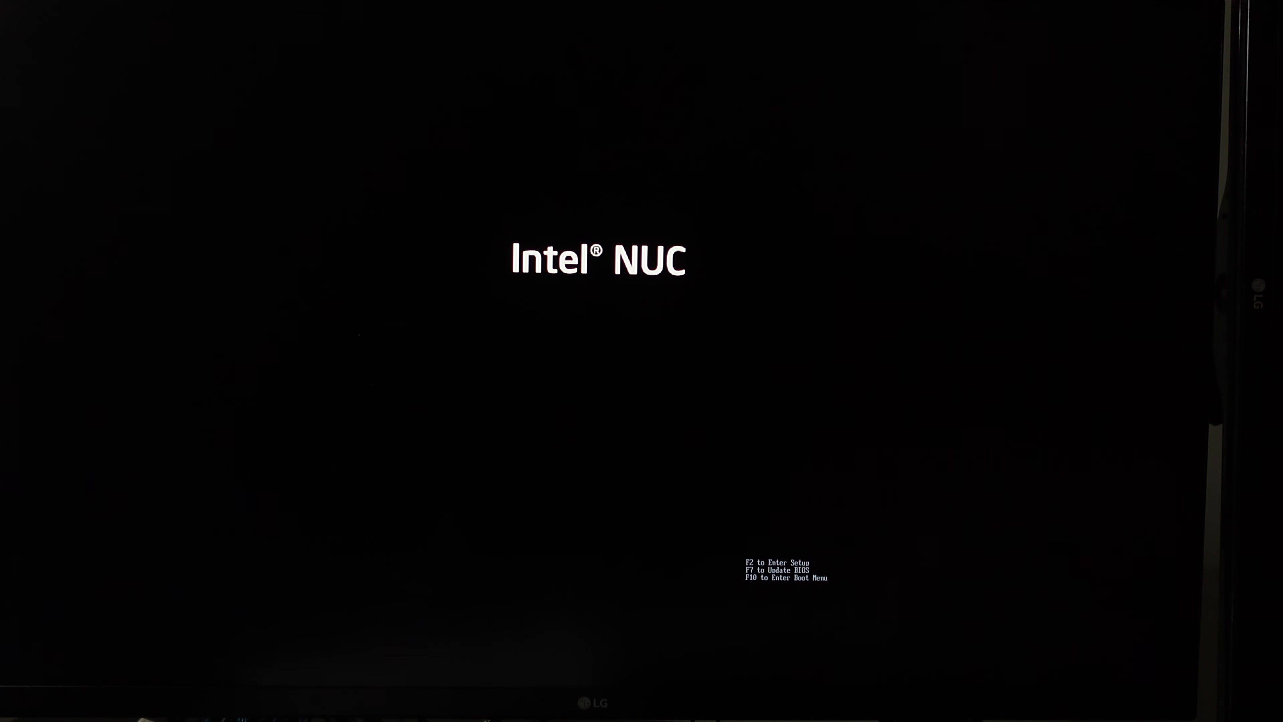
# From the F10 boot menu, boot the UEFI USB Generic Flash Disk and start Linux Mint 22 Cinnamon.
pyautogui.press('F10')
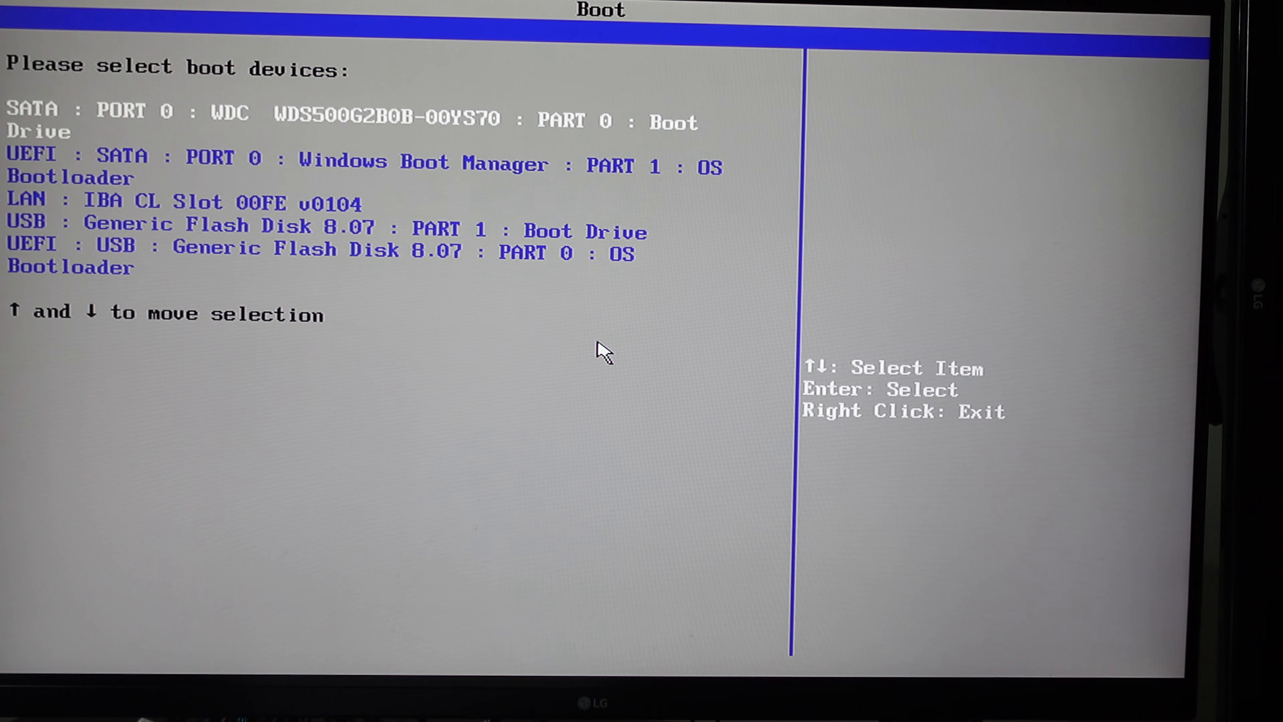
pyautogui.press('Down')
pyautogui.press('Down')
pyautogui.press('Down')
pyautogui.press('Down')
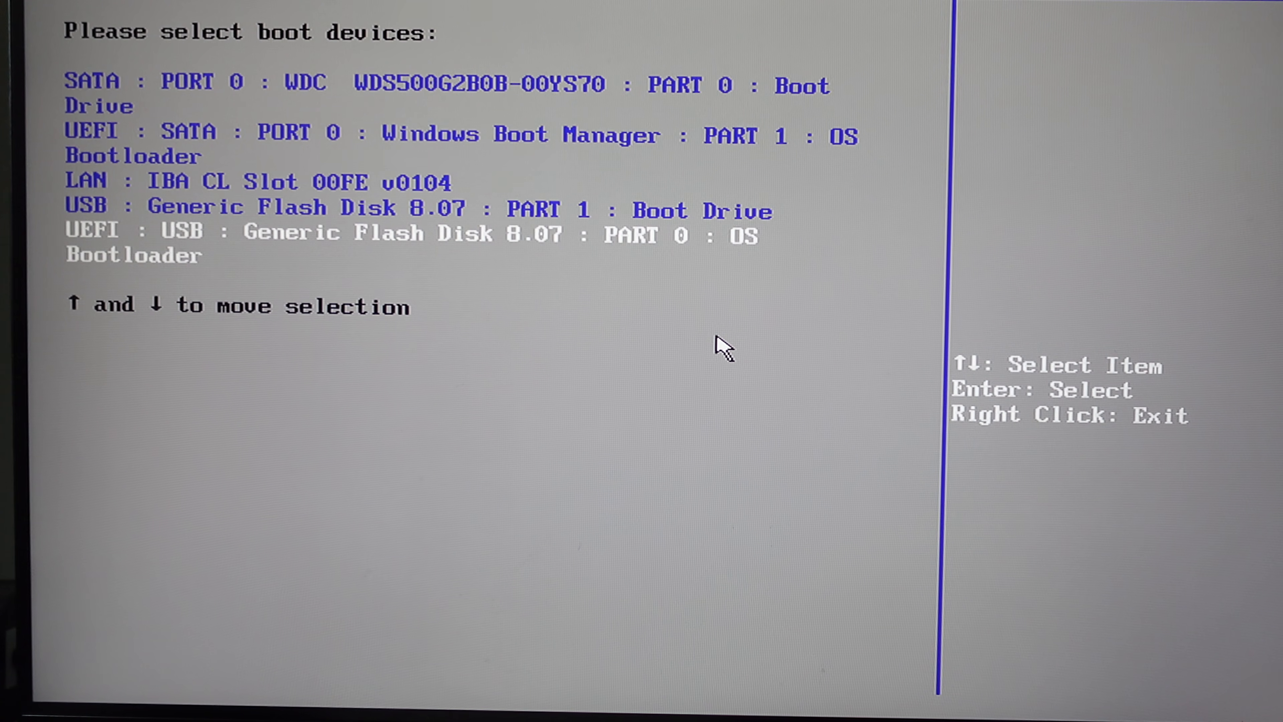
pyautogui.press('Return')
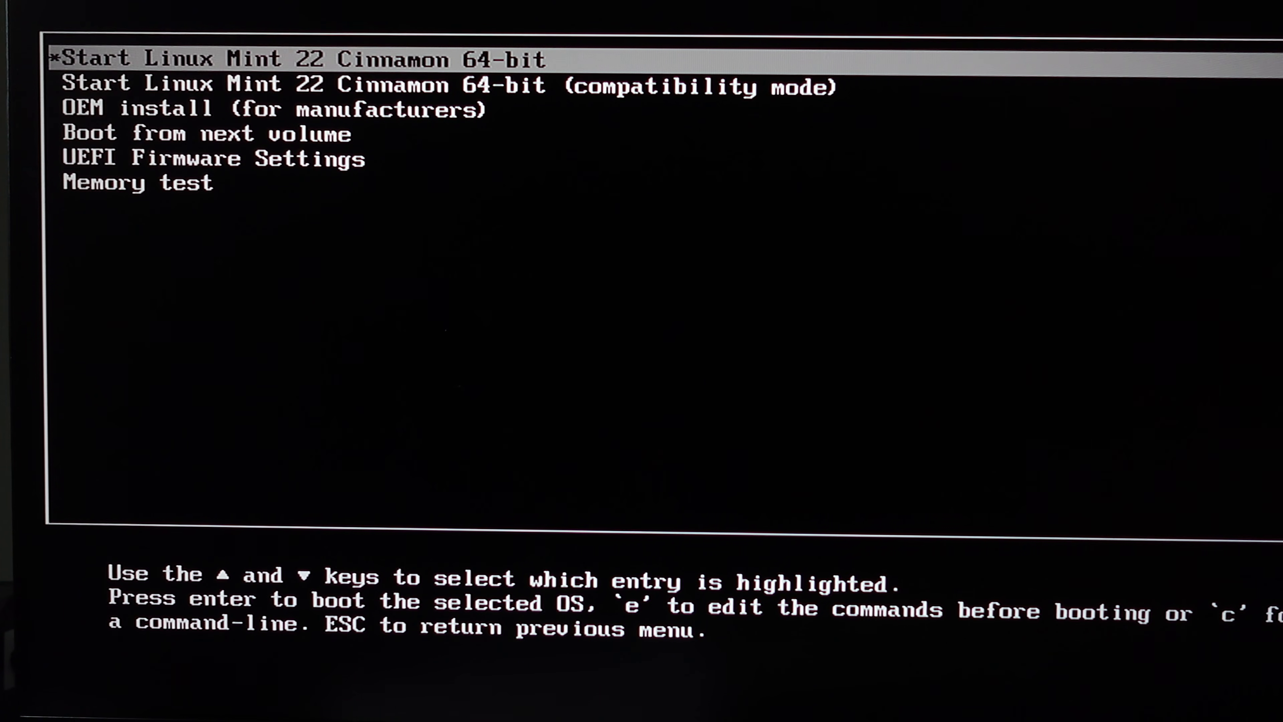
pyautogui.press('Return')
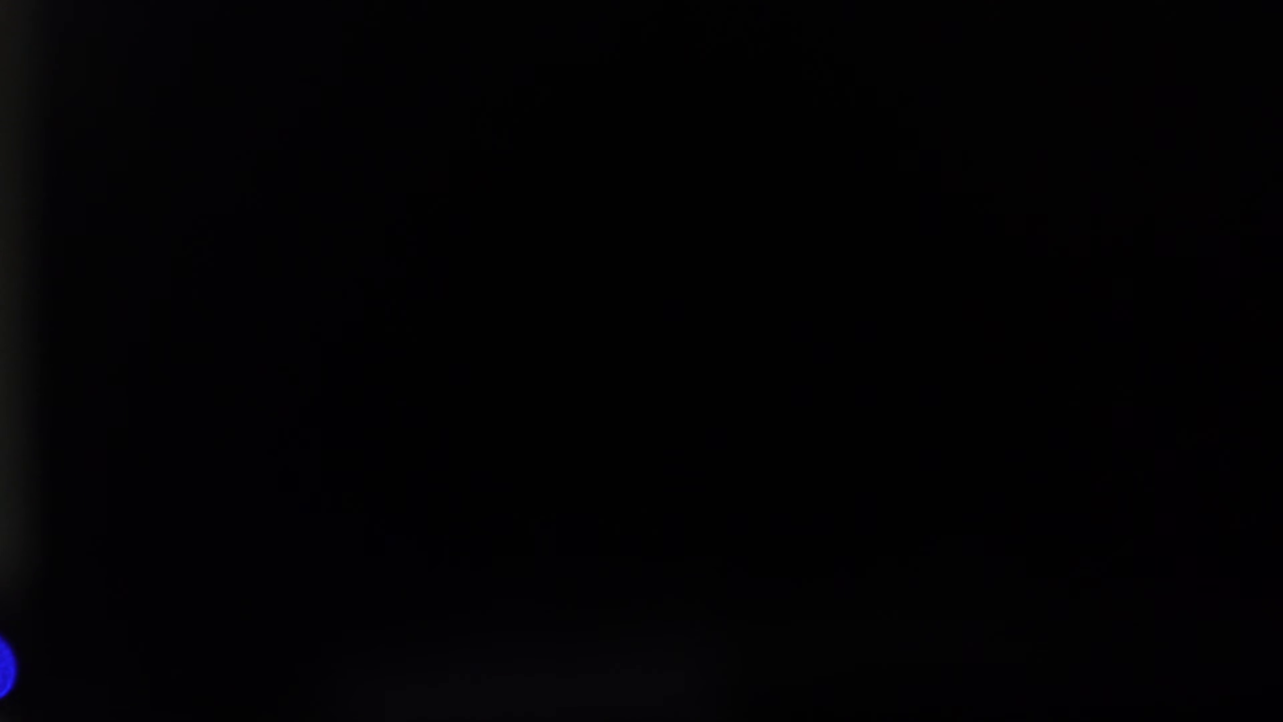